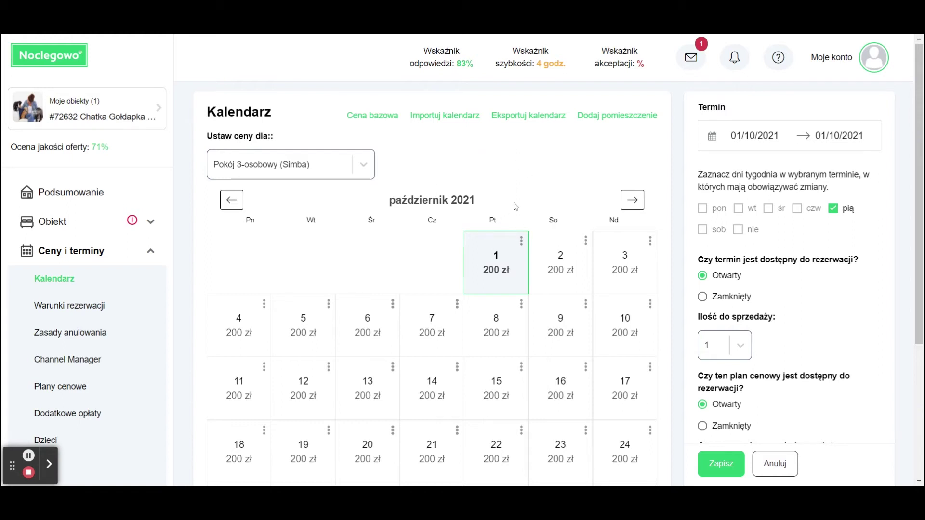
- Select the date range 1 to 31 October 2021 in the calendar of the room Pokój 3-osobowy (Simba)
click(499, 254)
scroll(532, 268, down, 3)
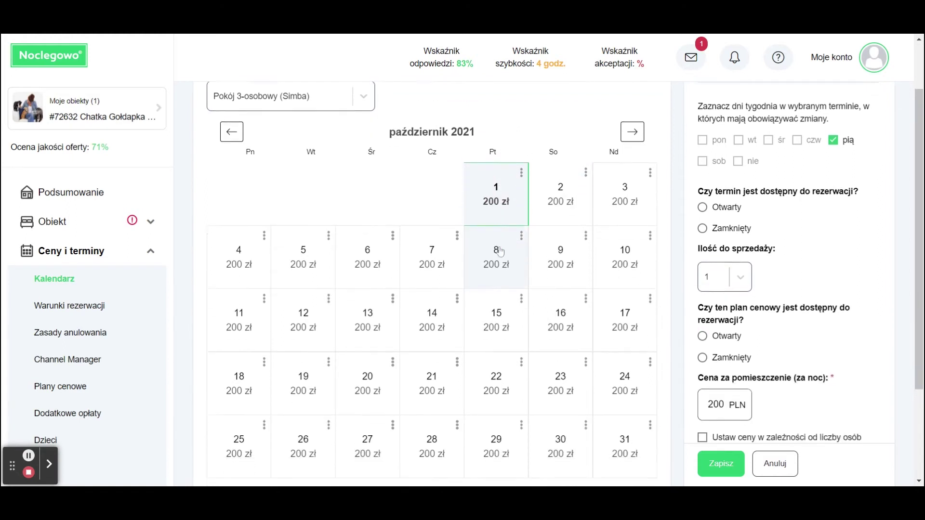
scroll(487, 270, down, 2)
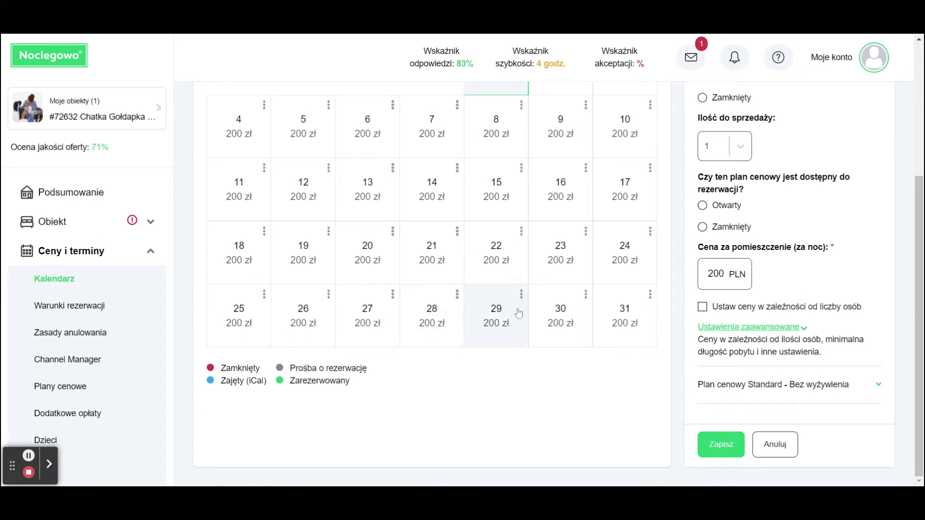
click(624, 324)
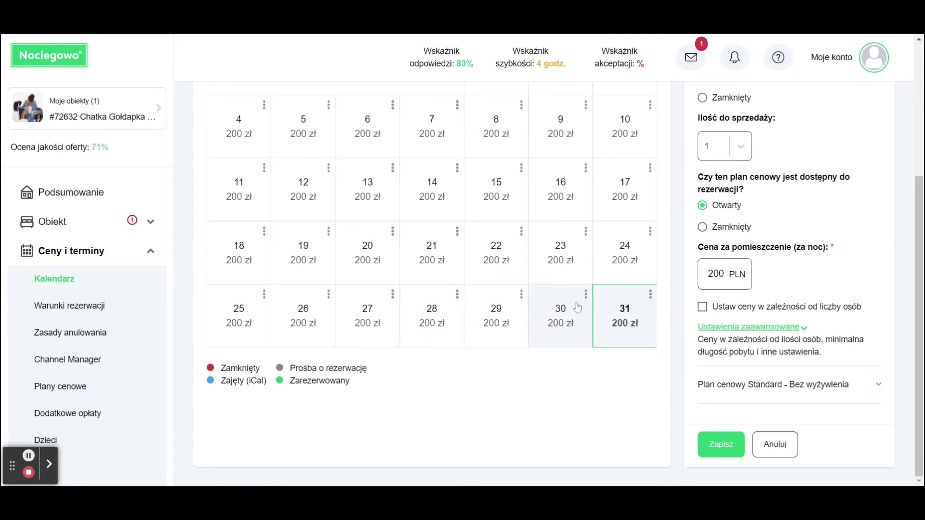
scroll(537, 268, up, 3)
click(560, 240)
click(623, 436)
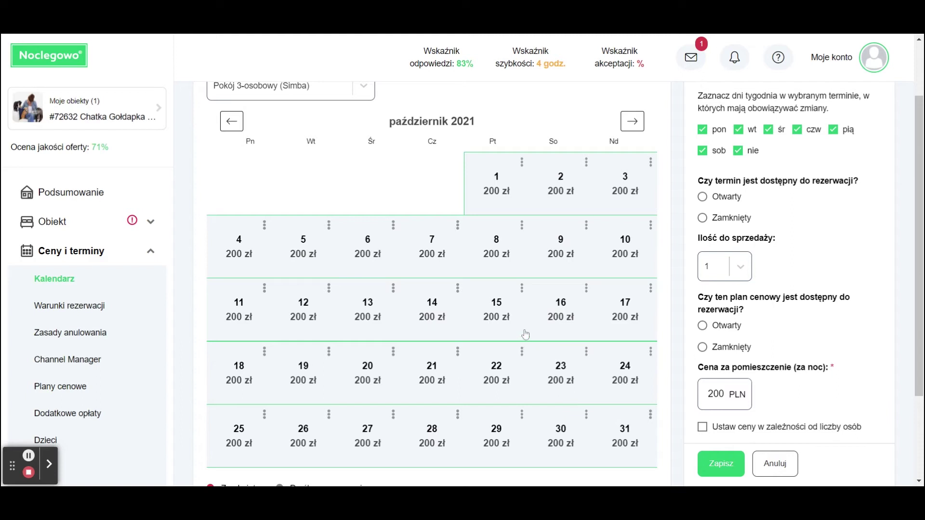
scroll(554, 323, down, 1)
scroll(588, 314, up, 1)
scroll(589, 314, up, 2)
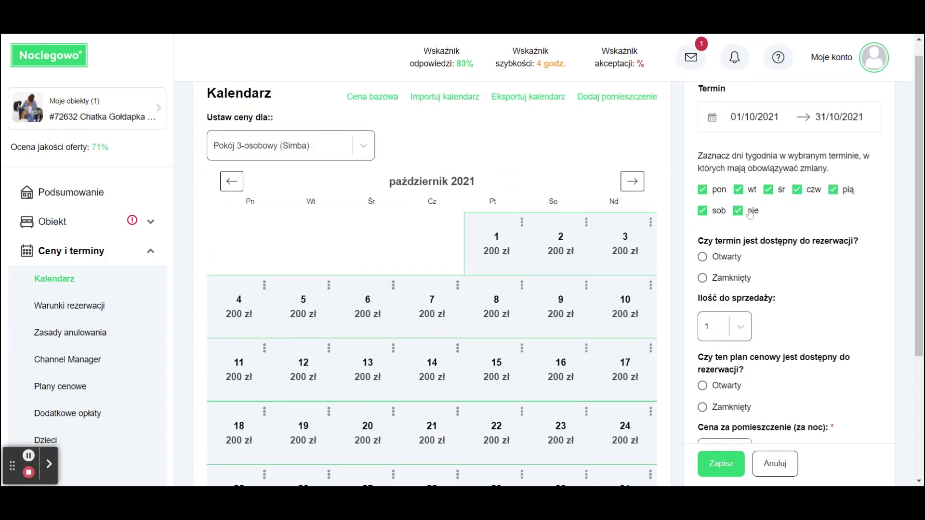
scroll(766, 142, up, 1)
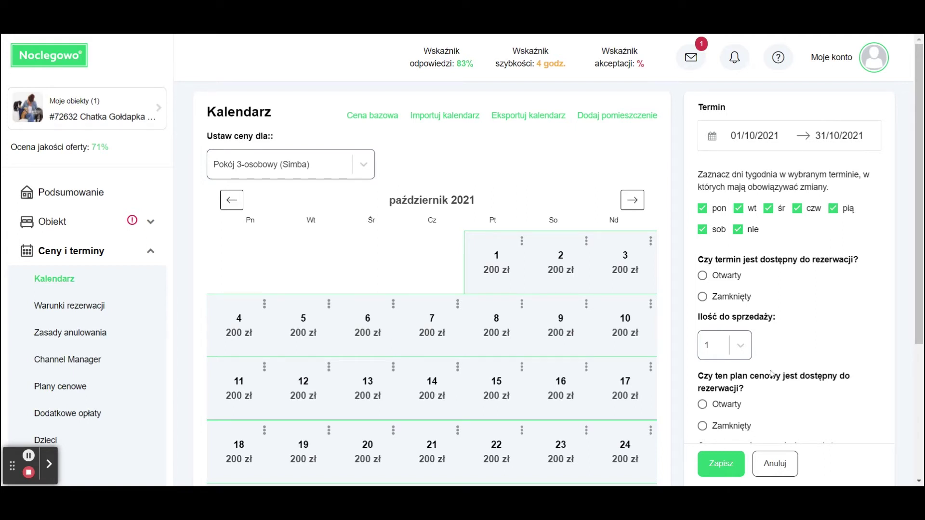
- Reselect the term with the date picker, from 1 to 7 October 2021
click(755, 135)
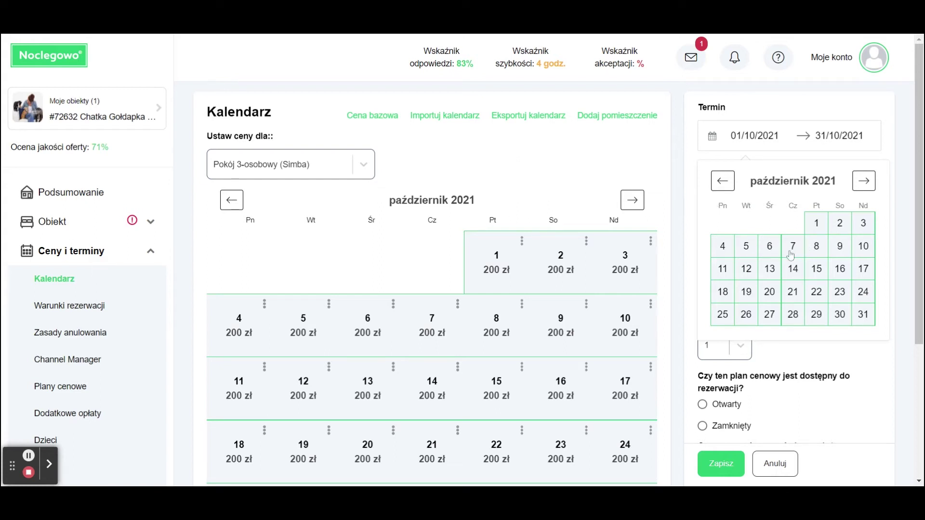
click(818, 227)
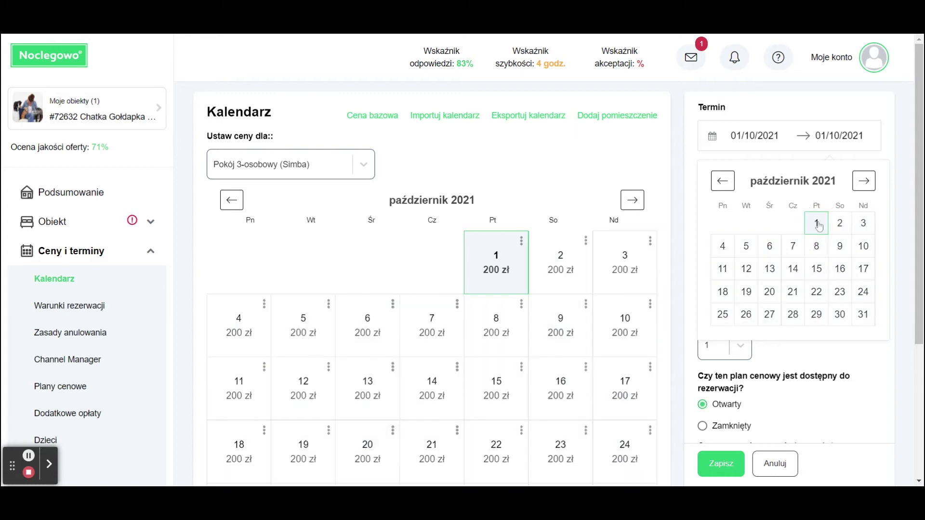
click(793, 253)
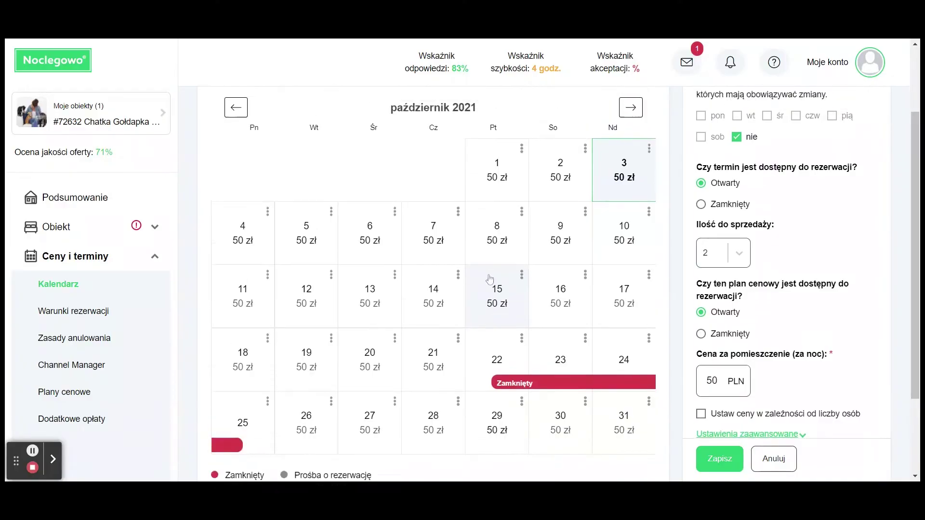
- Select 1 to 3 October 2021 in the calendar of the room Pokój 2-osobowy (Mufasa)
scroll(496, 289, up, 2)
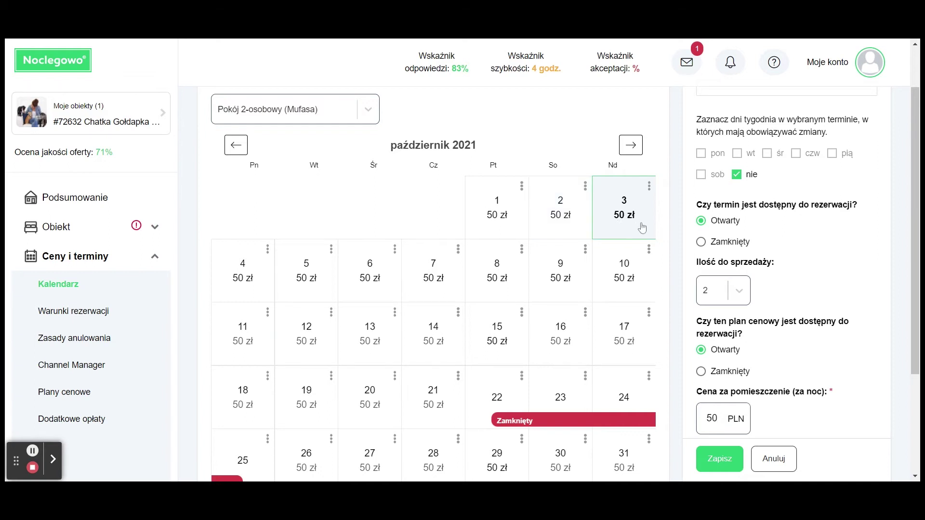
scroll(643, 229, down, 1)
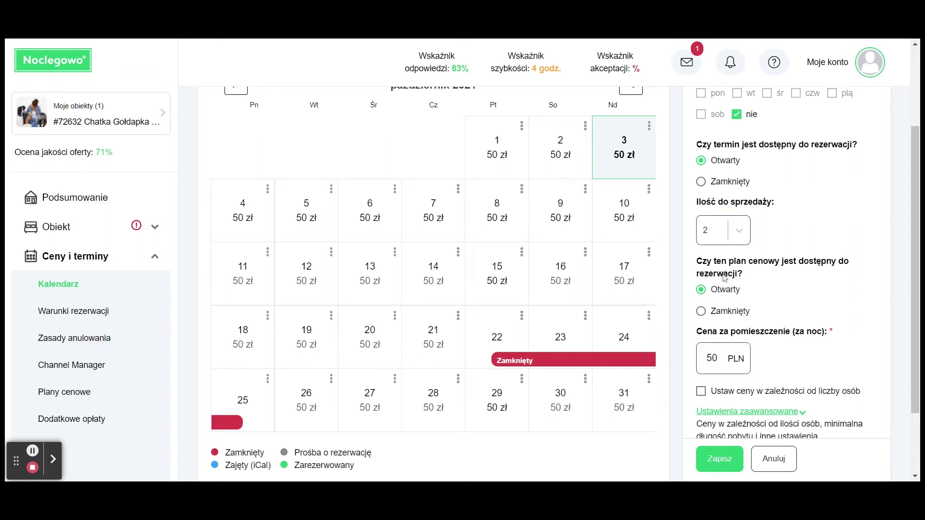
scroll(551, 183, up, 2)
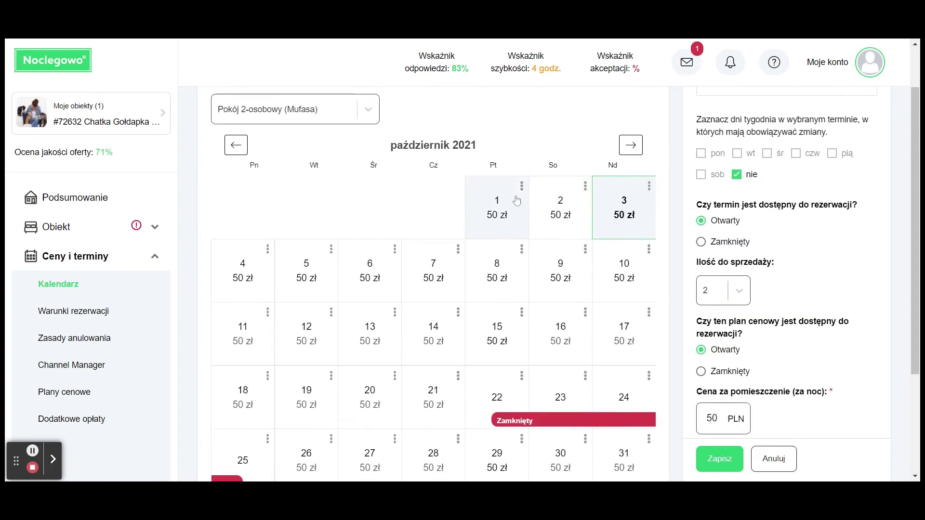
click(495, 210)
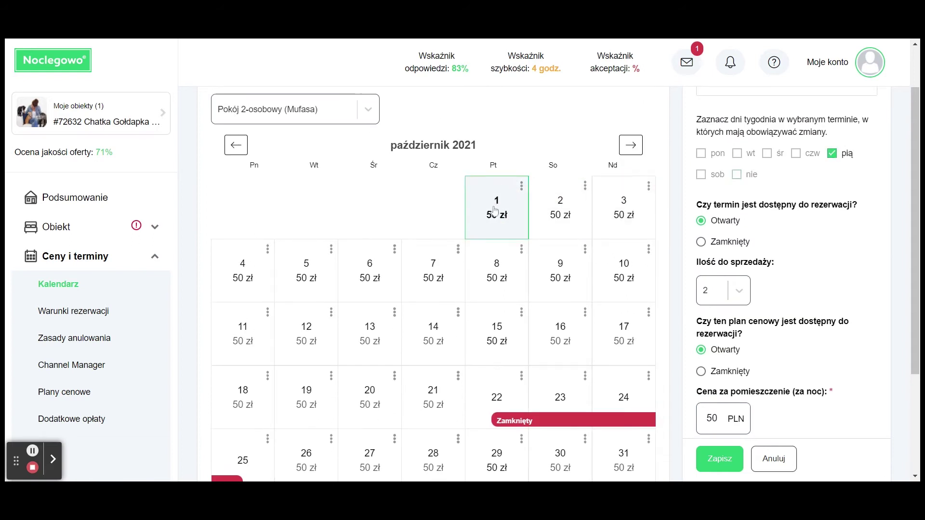
click(621, 217)
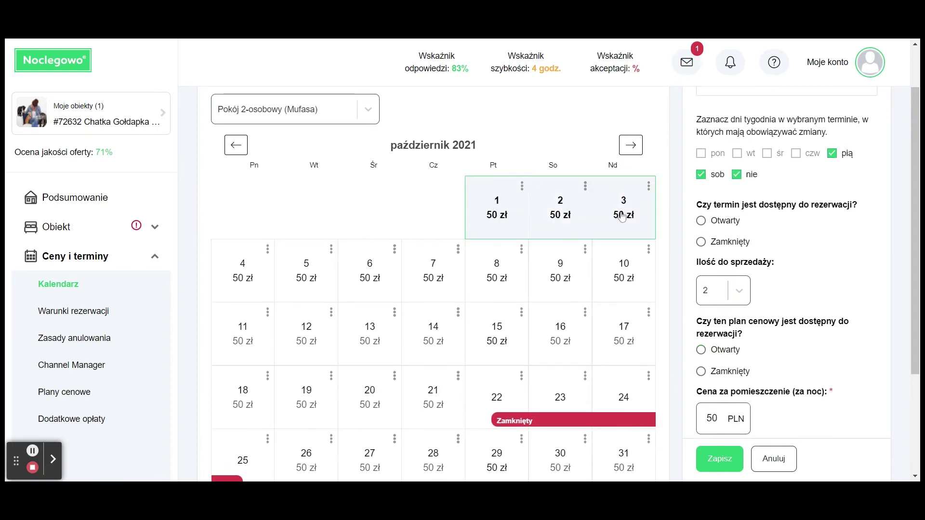
- Set the price plan's booking availability to Zamknięty for the selected October dates and save the change
scroll(655, 252, down, 4)
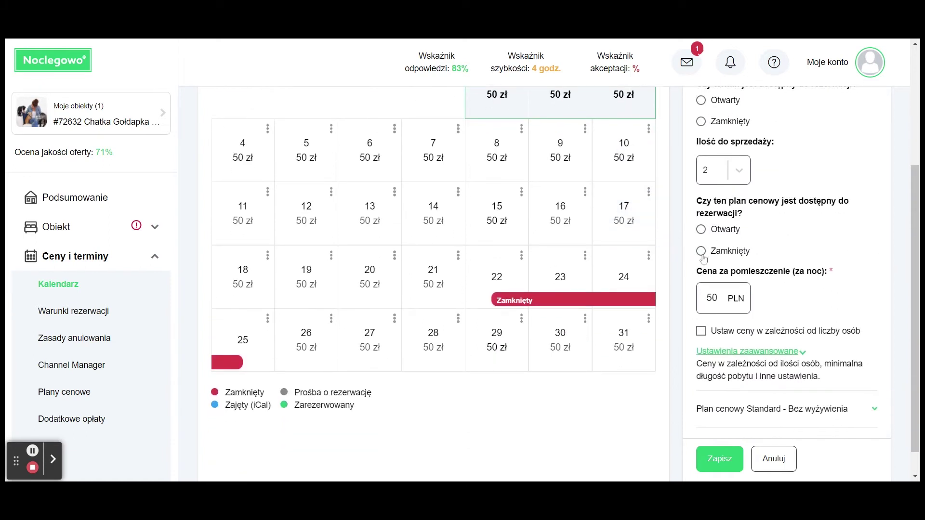
click(702, 253)
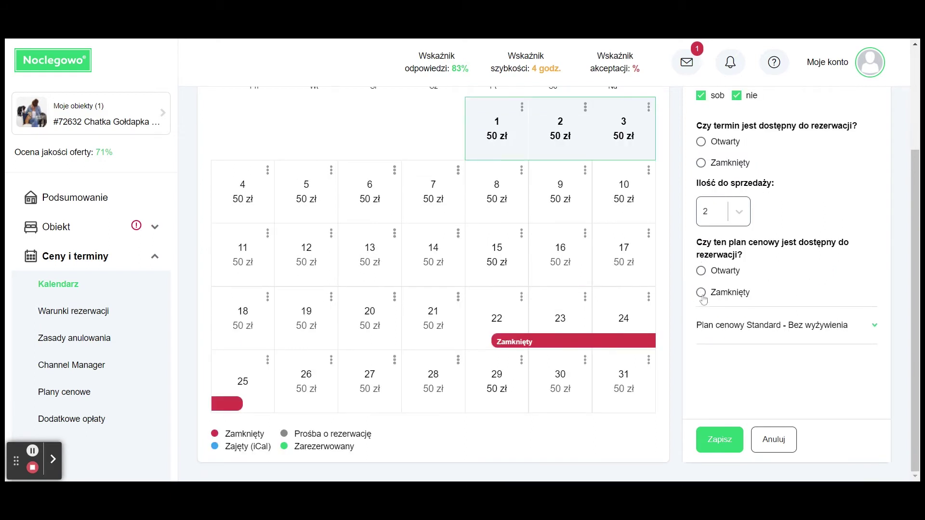
click(719, 438)
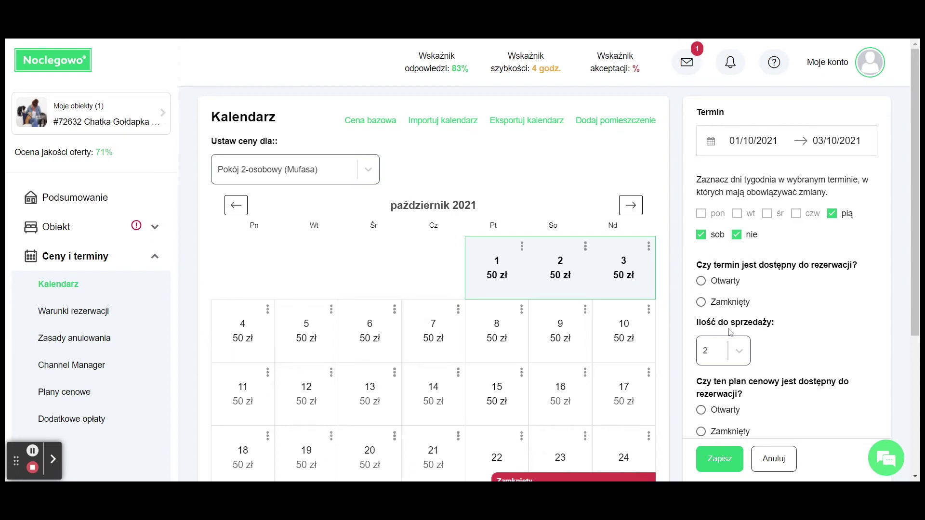
- Set the quantity for sale (Ilość do sprzedaży) to 1 for 1 to 3 October and save
click(739, 356)
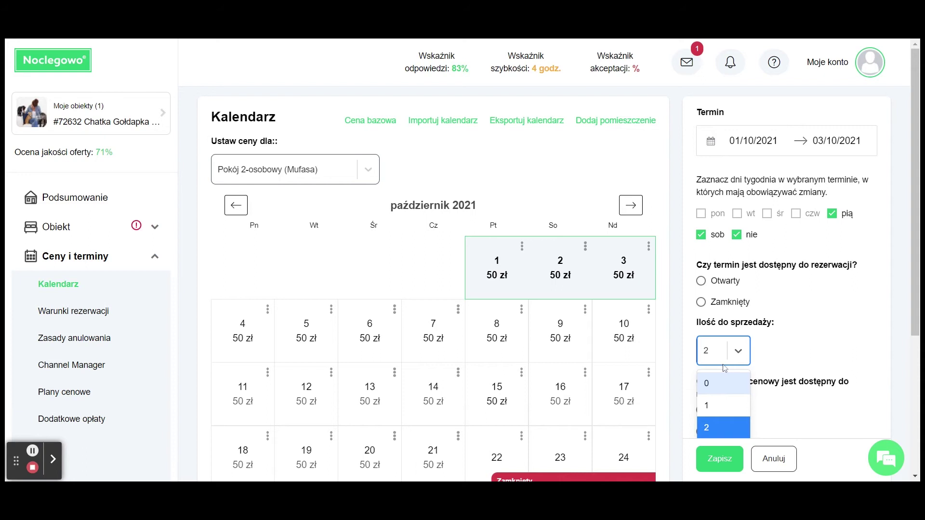
click(709, 409)
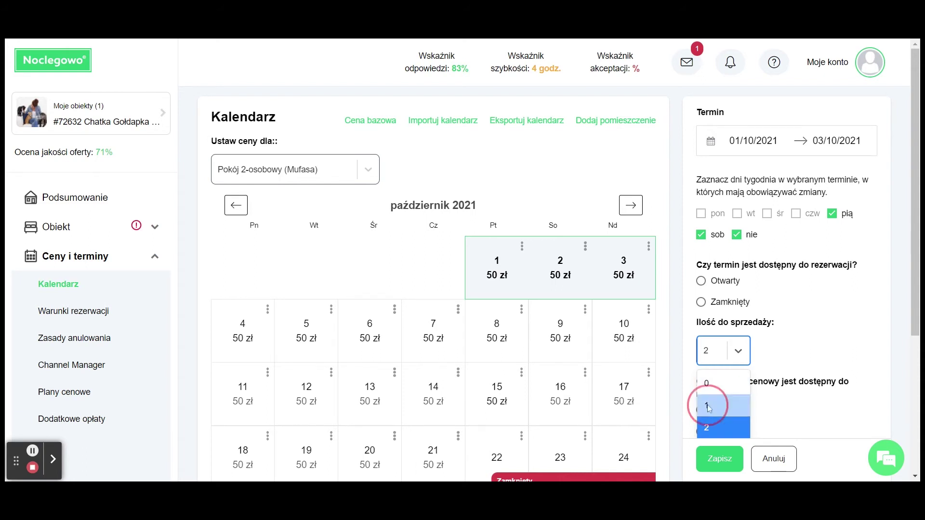
scroll(713, 424, down, 1)
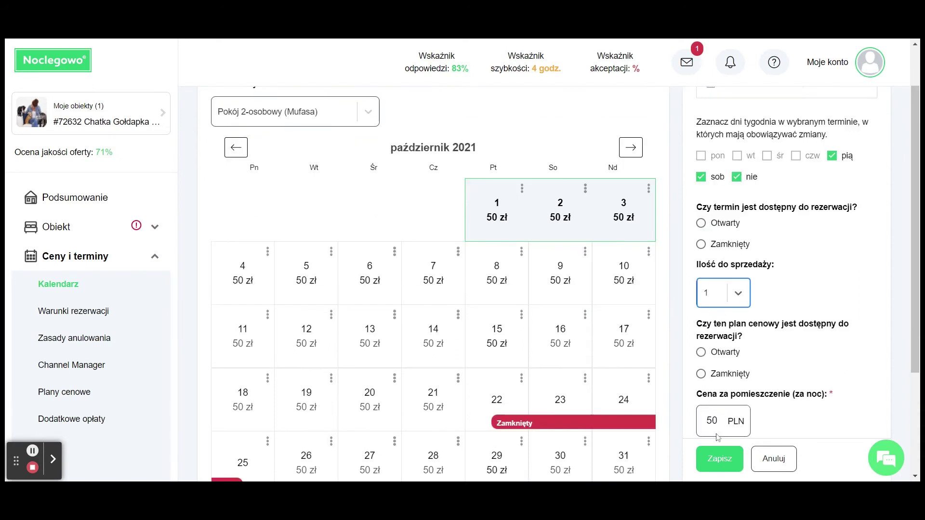
click(719, 460)
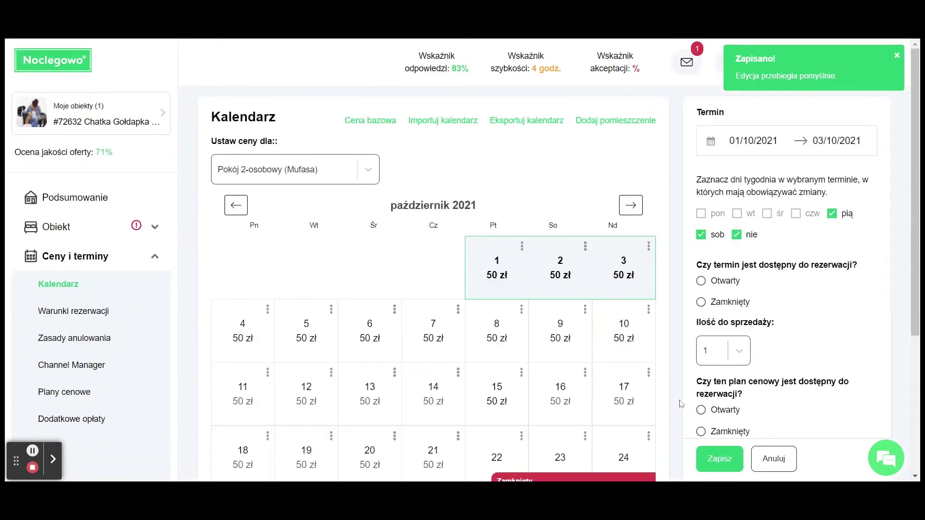
click(515, 276)
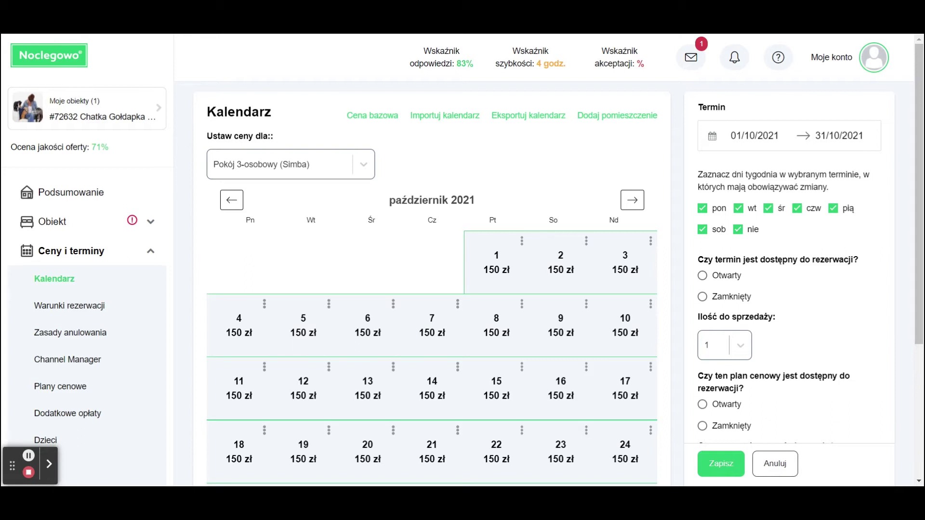
- Set the nightly room price to 150 PLN for 1 to 31 October in the Simba room and save
scroll(572, 217, down, 1)
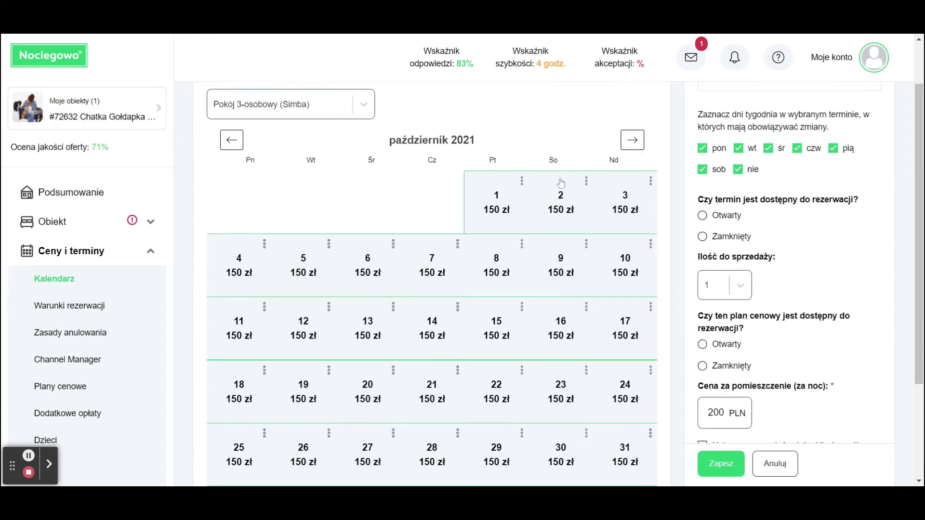
scroll(685, 249, down, 2)
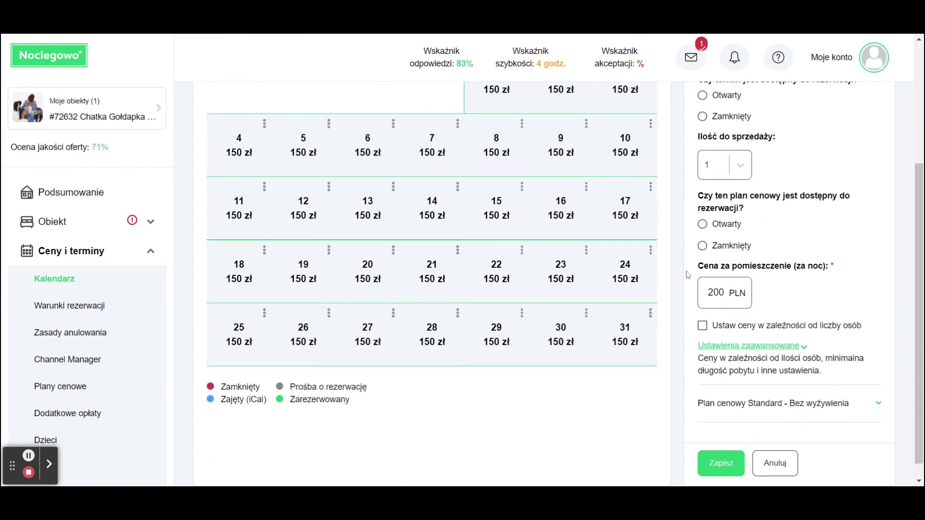
click(713, 292)
click(721, 293)
double_click(720, 292)
text(150)
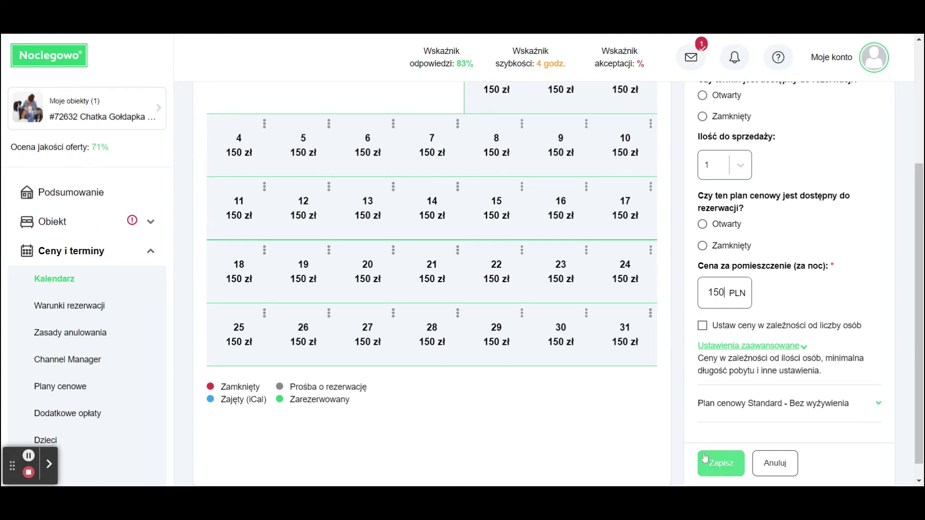
click(728, 467)
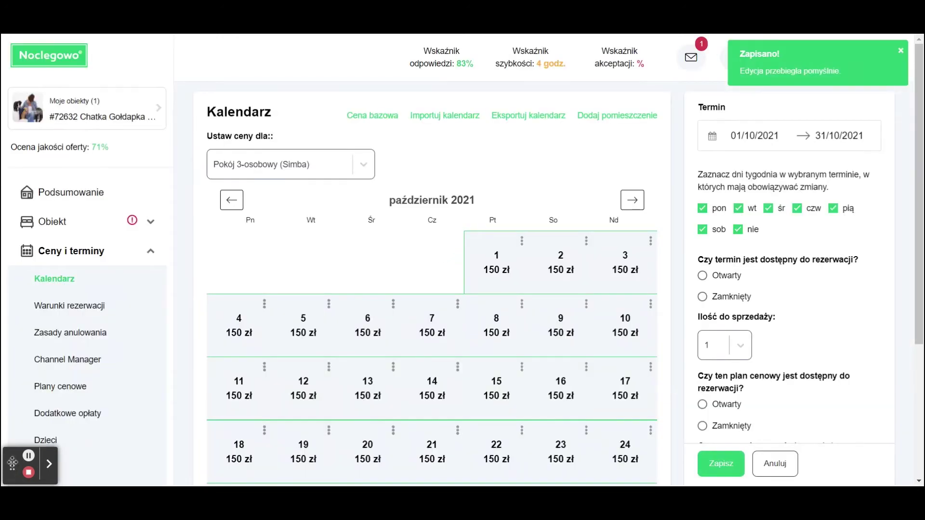
- Enable pricing by number of persons for the selected October dates, with a minimum of 1 person
scroll(700, 357, down, 3)
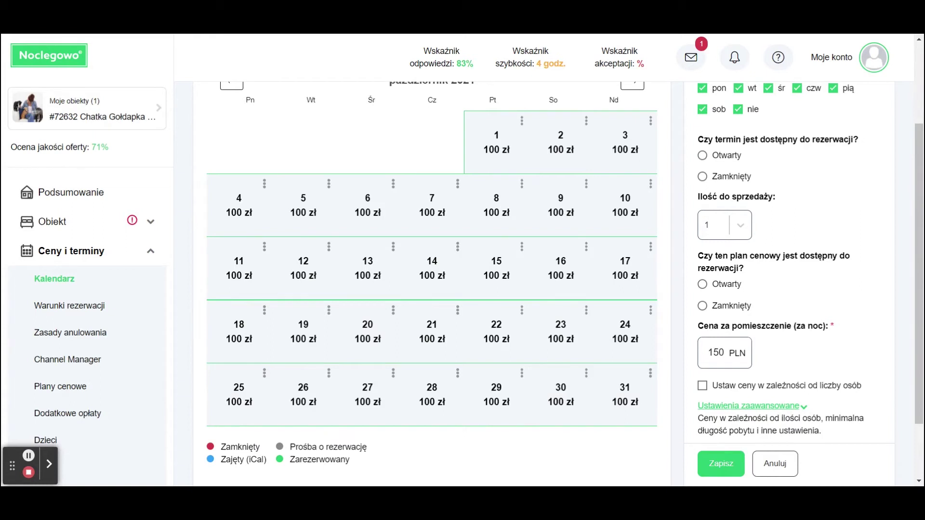
scroll(725, 378, down, 1)
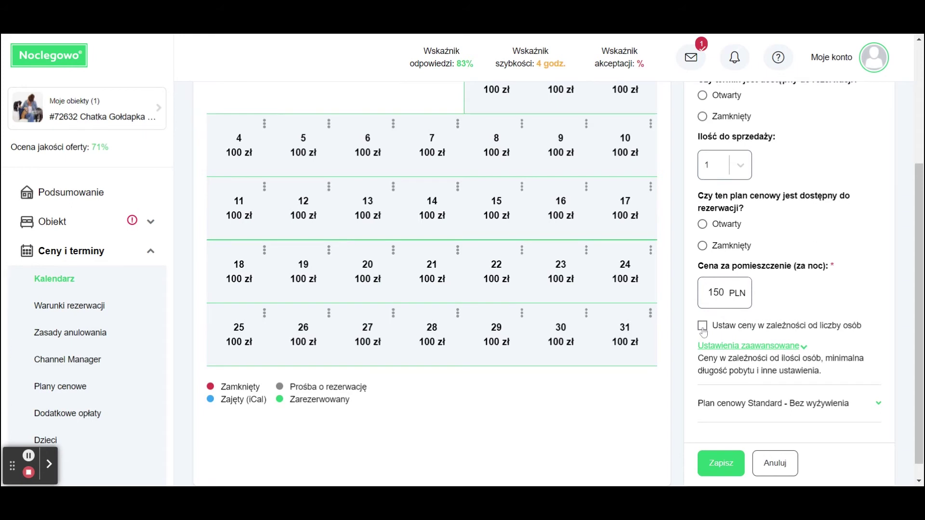
click(703, 327)
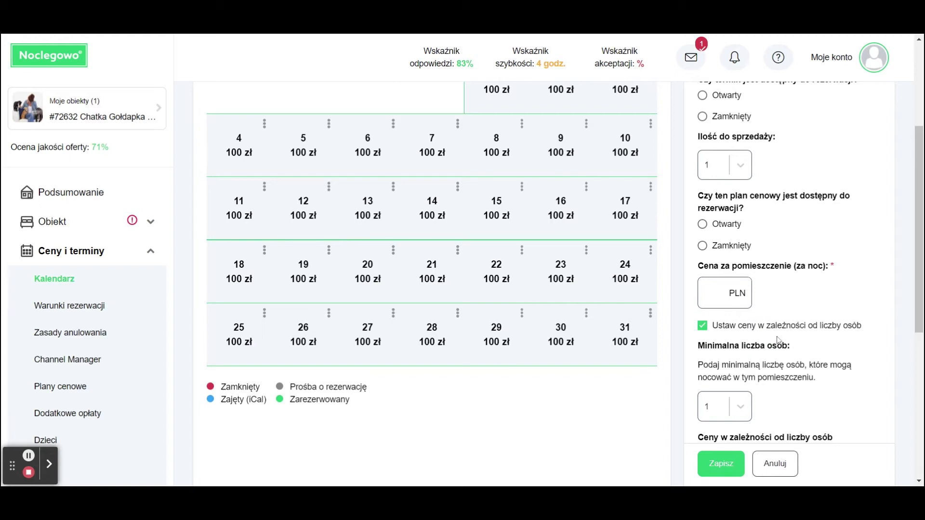
scroll(779, 340, down, 3)
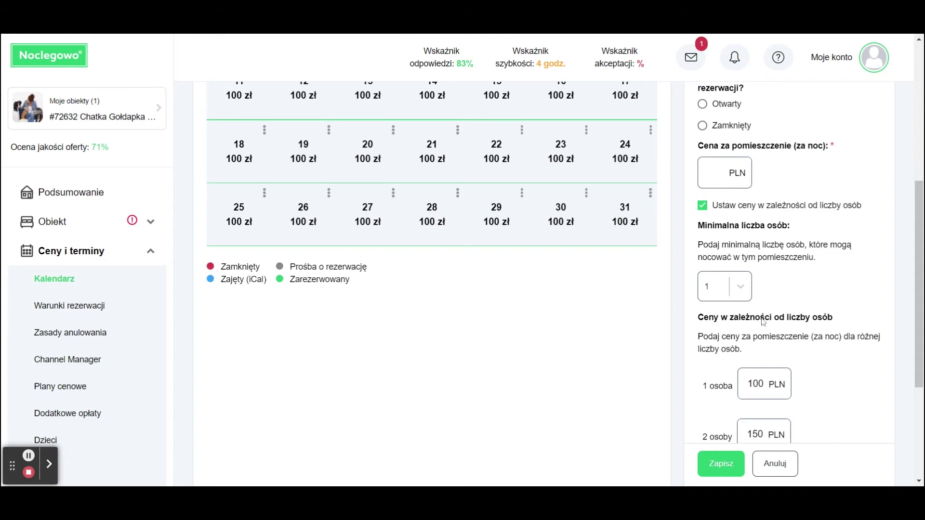
scroll(782, 284, down, 1)
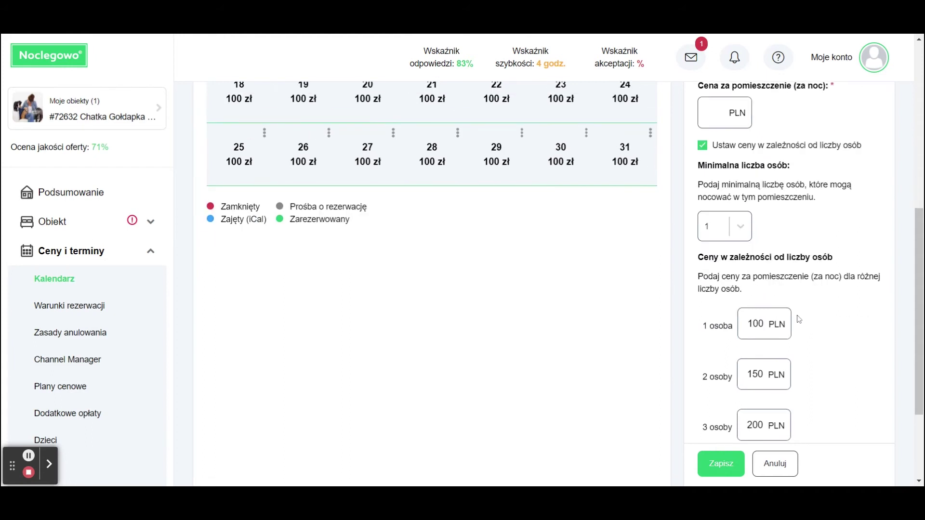
click(740, 229)
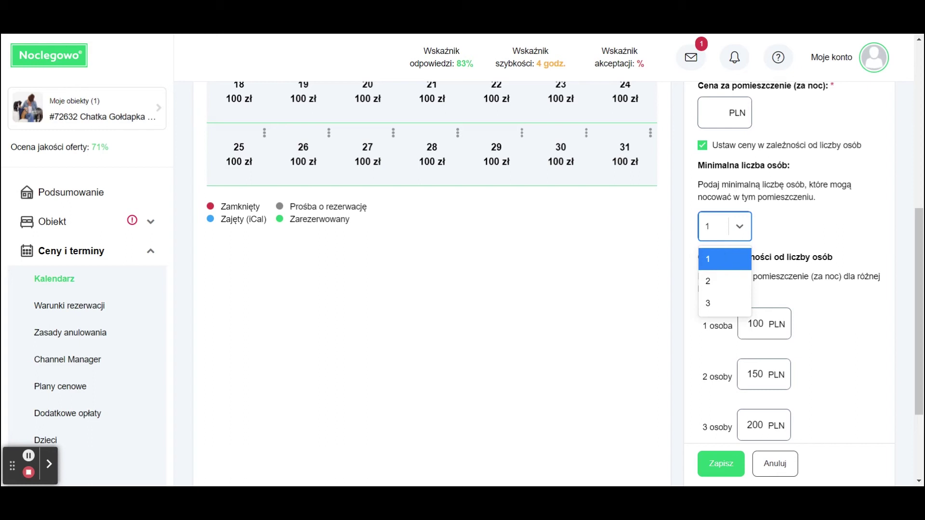
click(725, 263)
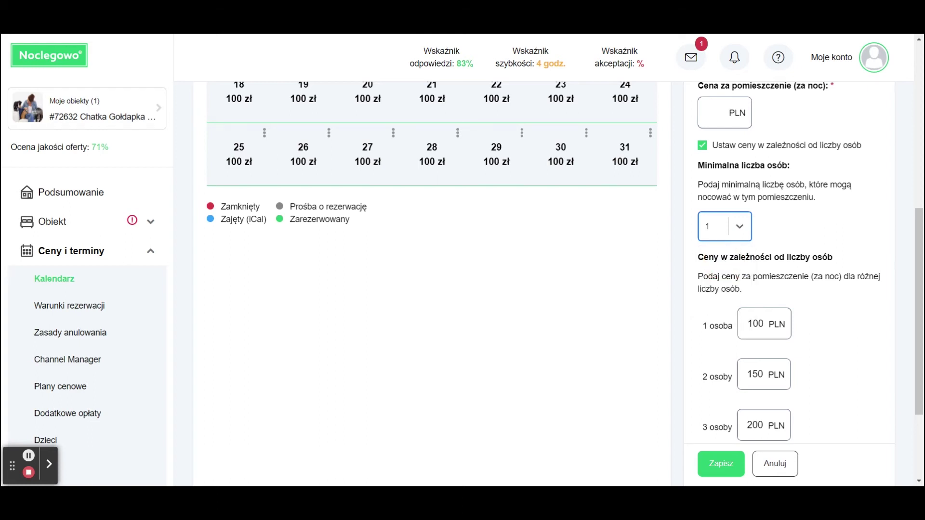
- Set the nightly prices by number of persons to 80 PLN for one, 120 PLN for two and 150 PLN for three, and save
scroll(741, 272, down, 3)
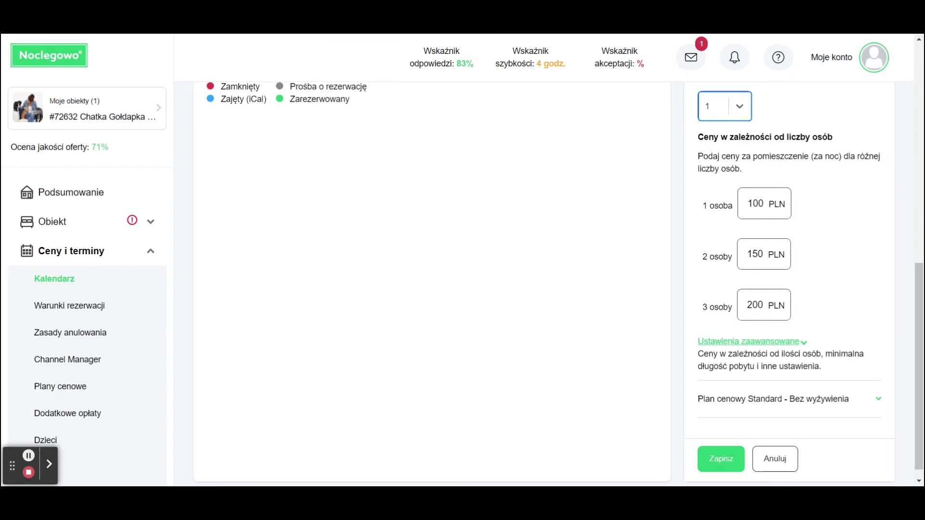
double_click(755, 204)
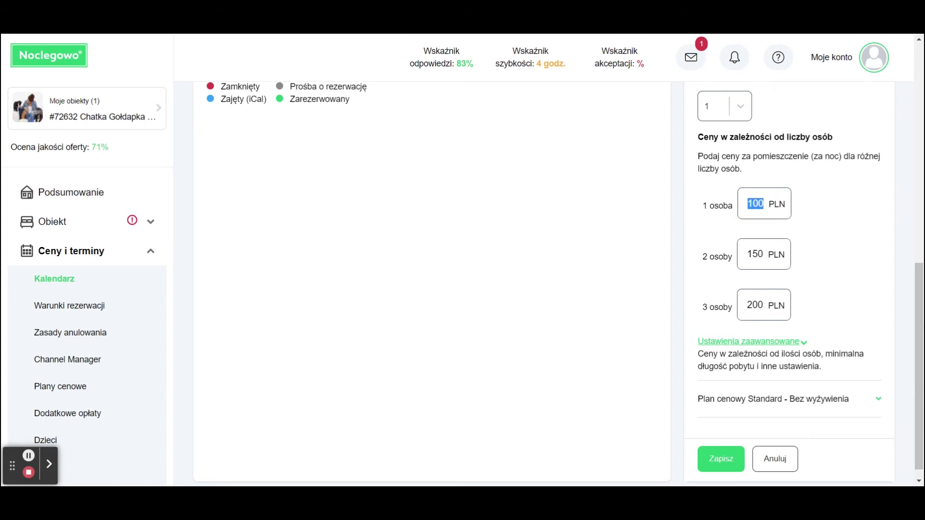
text(80)
double_click(754, 253)
text(120)
double_click(754, 299)
text(150)
click(721, 465)
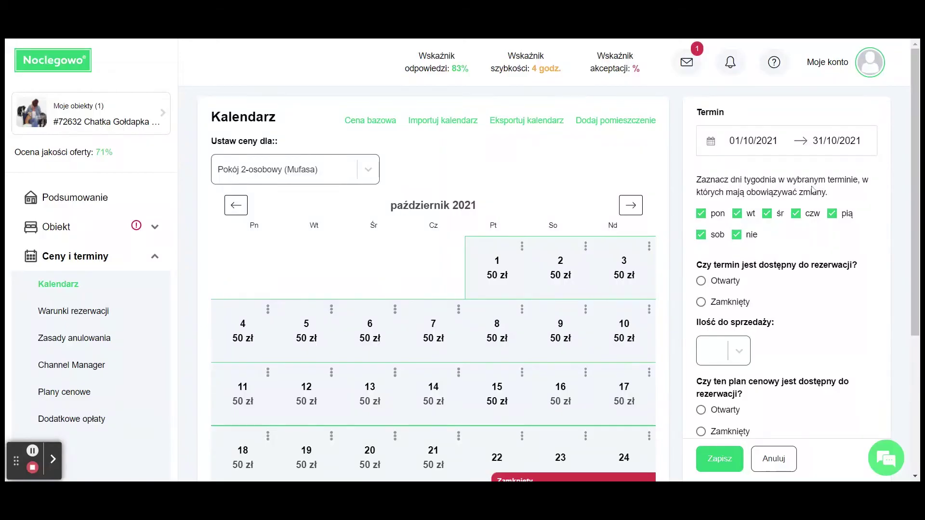
- Expand the advanced settings for the Mufasa room and examine the minimum stay, booking lead time and first and last reservation day options
scroll(813, 189, down, 3)
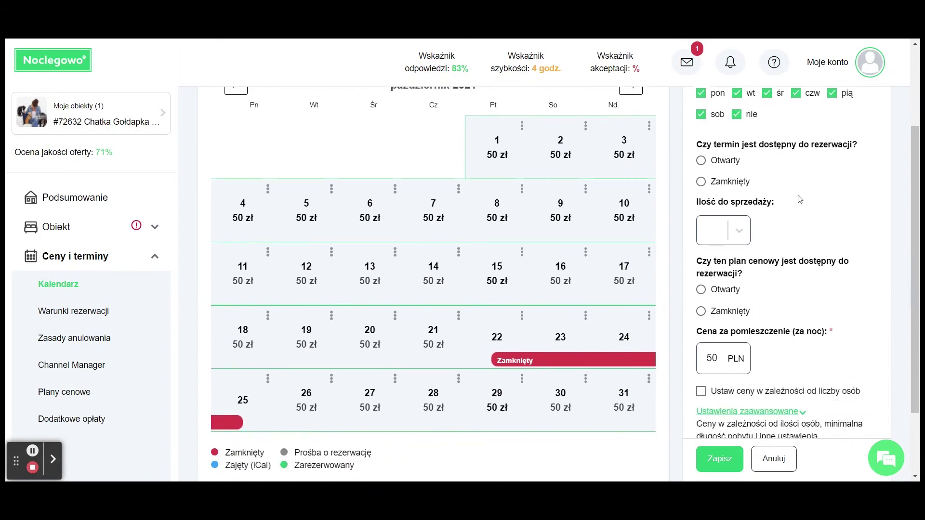
scroll(800, 199, down, 1)
click(780, 355)
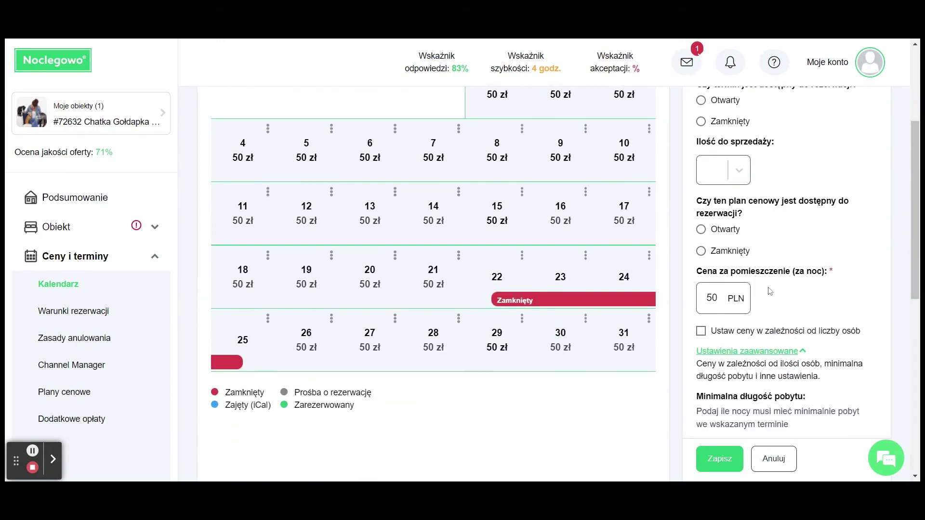
scroll(769, 291, down, 1)
scroll(770, 290, down, 1)
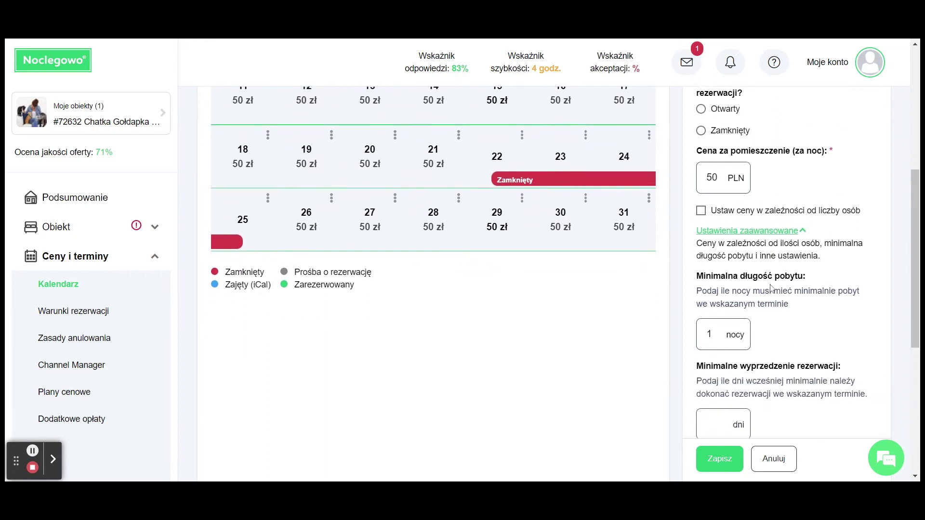
scroll(771, 287, down, 1)
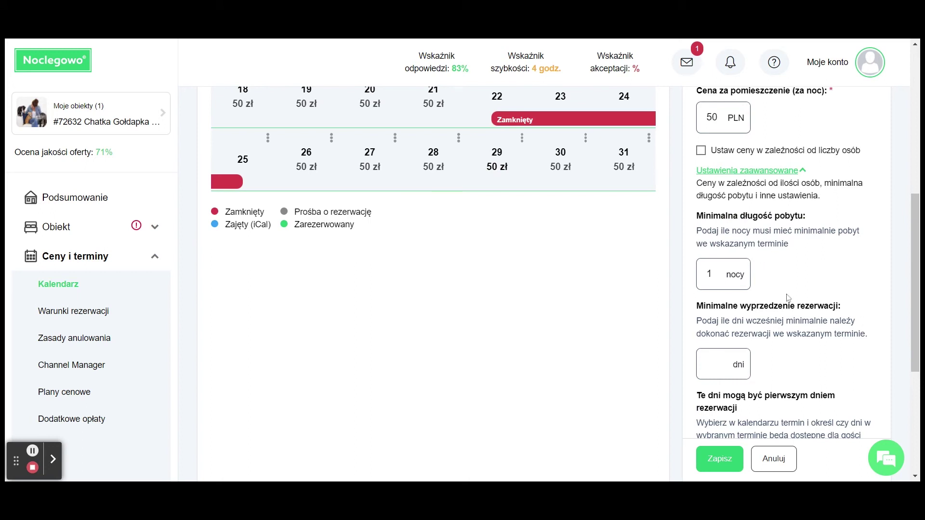
scroll(768, 293, down, 1)
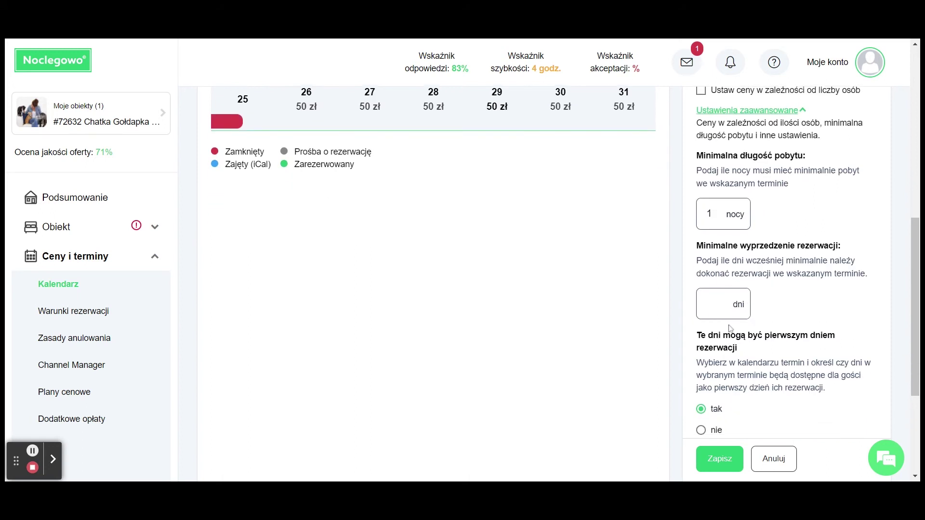
scroll(779, 311, down, 1)
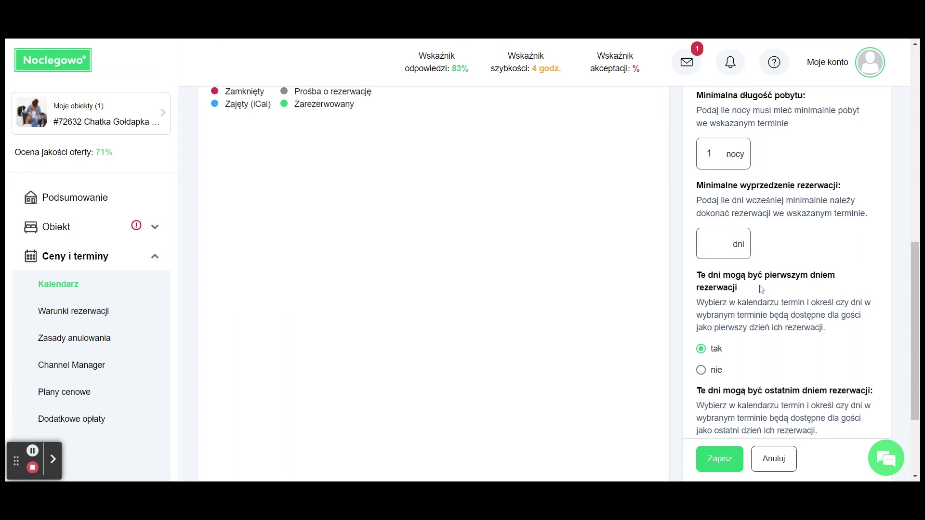
scroll(743, 274, down, 2)
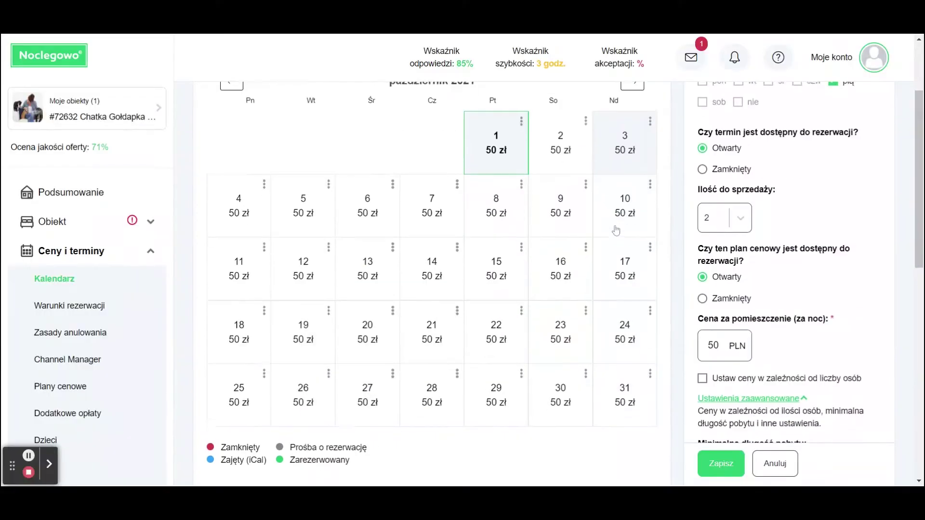
scroll(574, 230, down, 4)
scroll(574, 231, down, 1)
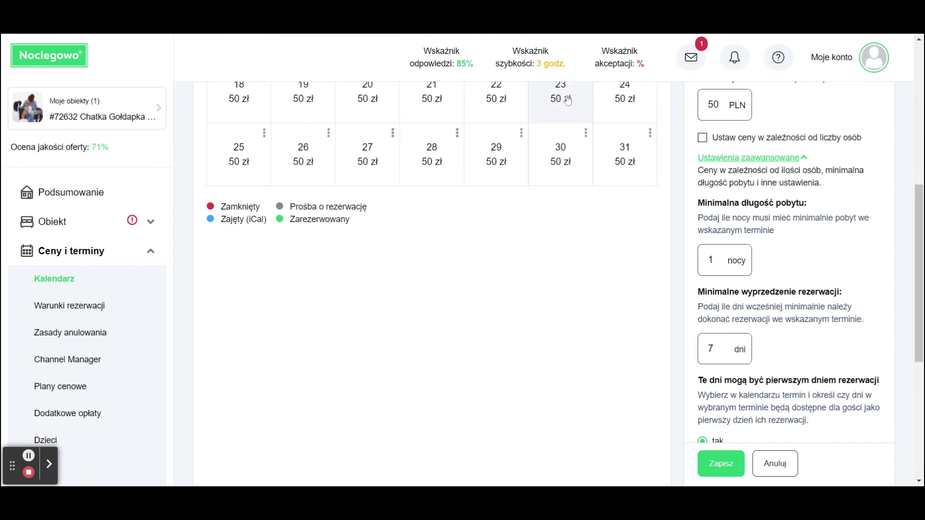
scroll(558, 120, up, 4)
scroll(560, 120, up, 1)
click(498, 202)
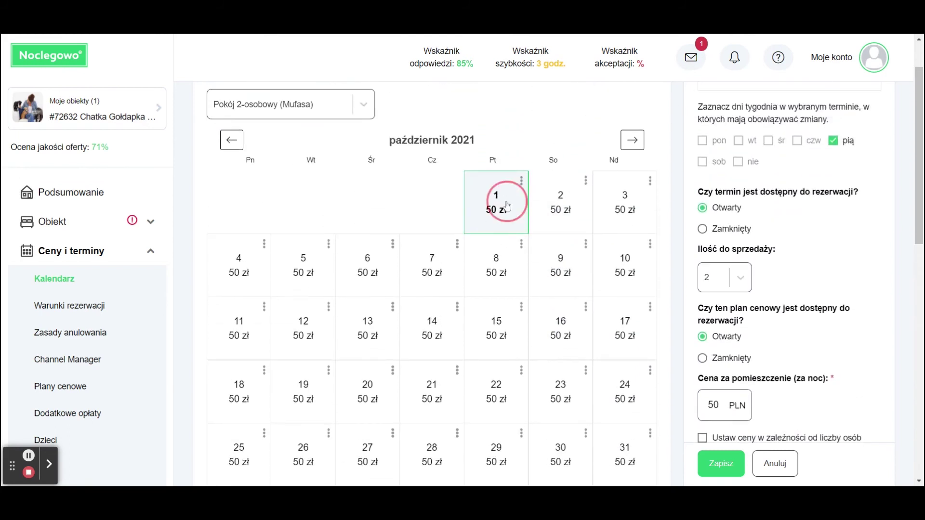
scroll(551, 236, down, 2)
click(622, 337)
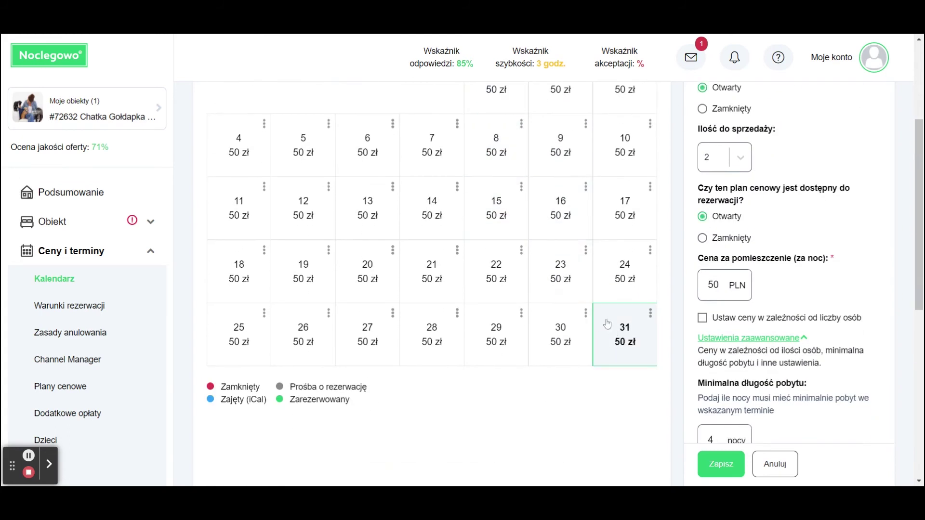
- Set the minimum length of stay to 4 nights for 1 to 31 October in the Mufasa room and save
scroll(500, 256, up, 3)
click(497, 264)
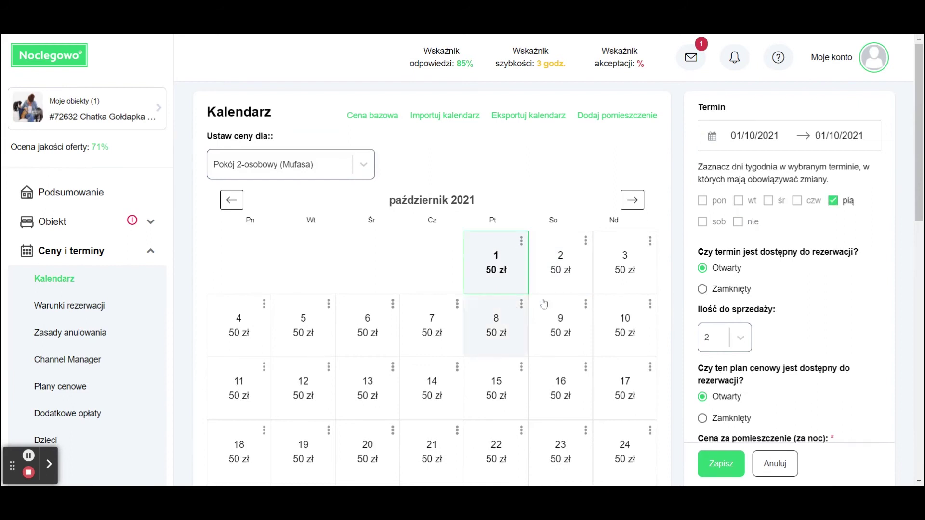
scroll(557, 284, down, 4)
shift+click(624, 279)
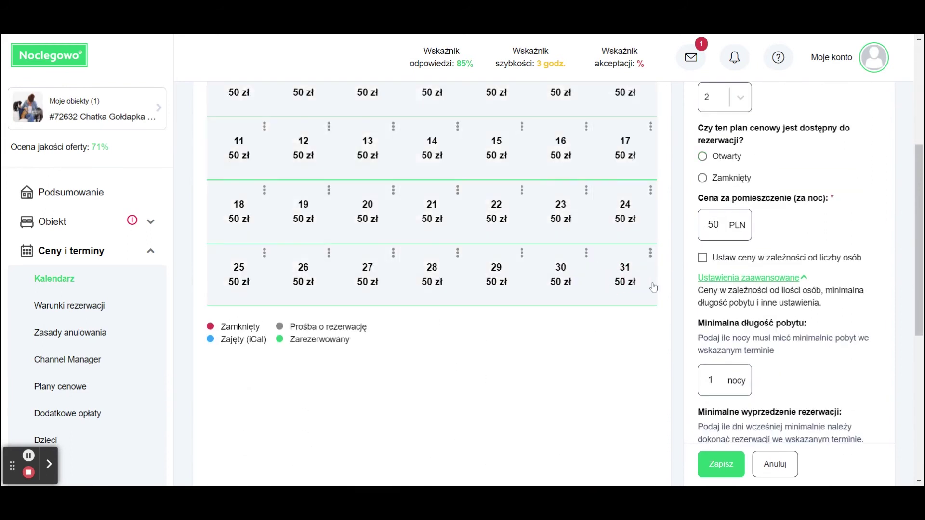
scroll(770, 366, down, 2)
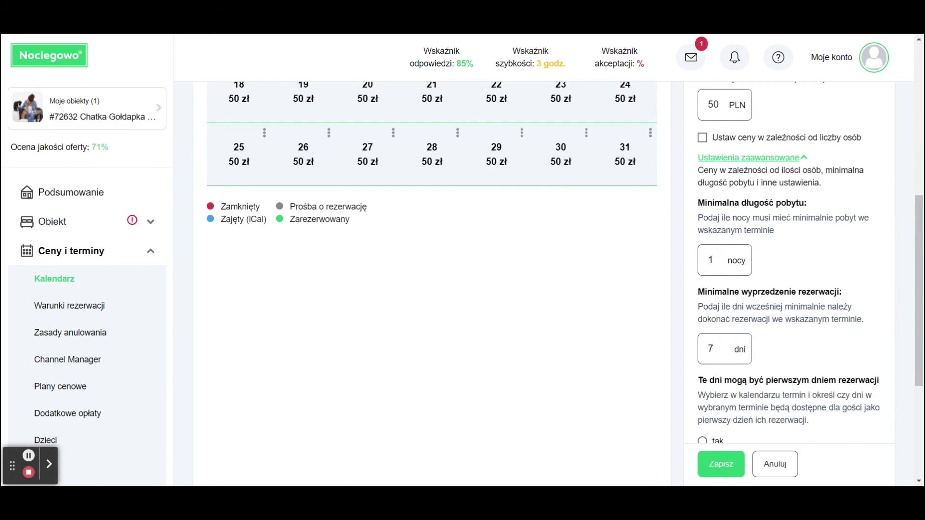
scroll(770, 270, down, 1)
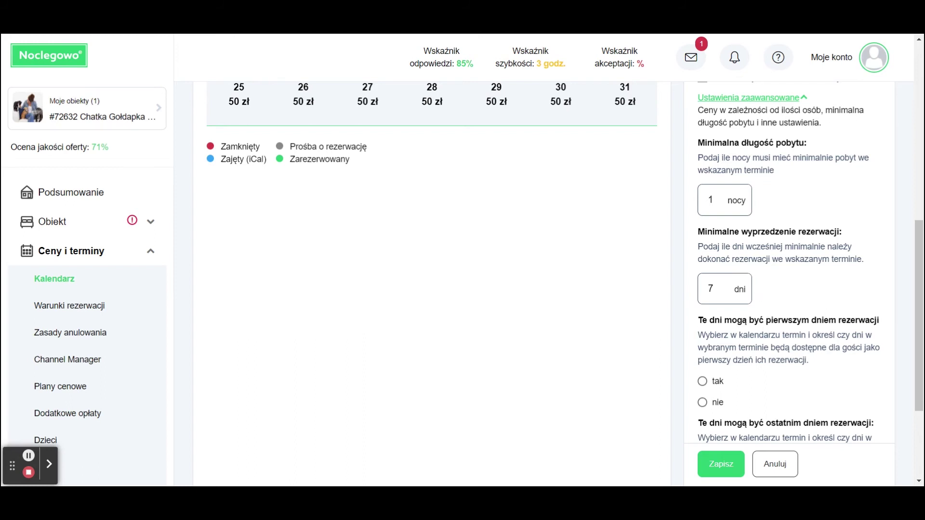
click(710, 200)
double_click(710, 200)
text(4)
click(728, 467)
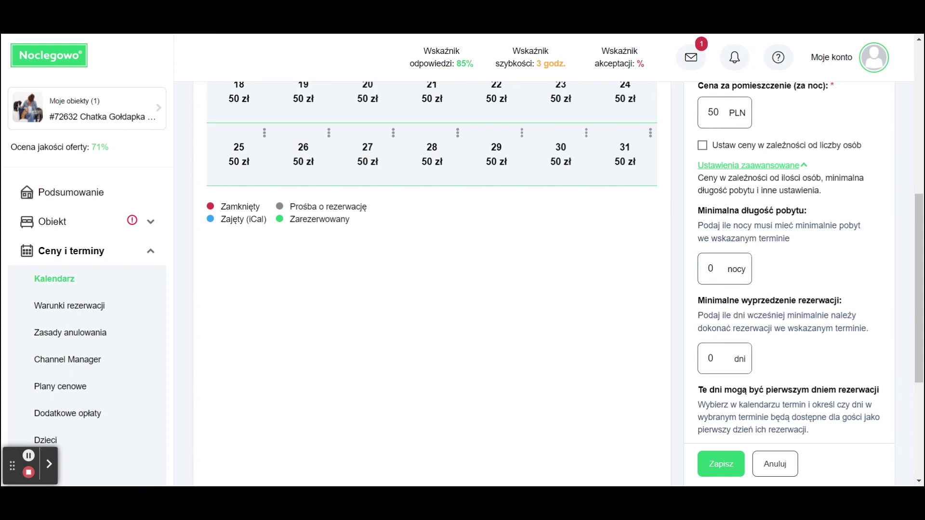
- Set the minimum booking lead time (Minimalne wyprzedzenie rezerwacji) to 7 days for the selected October dates and save
double_click(709, 359)
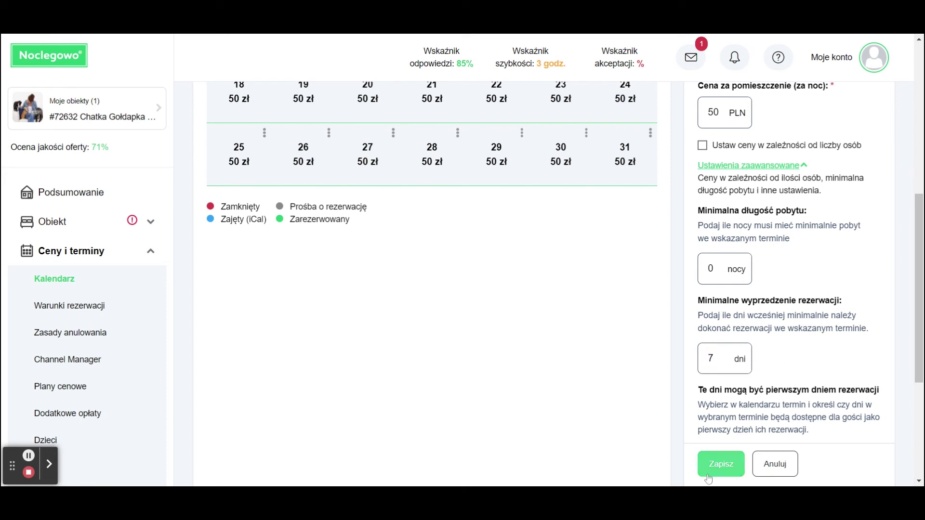
click(719, 466)
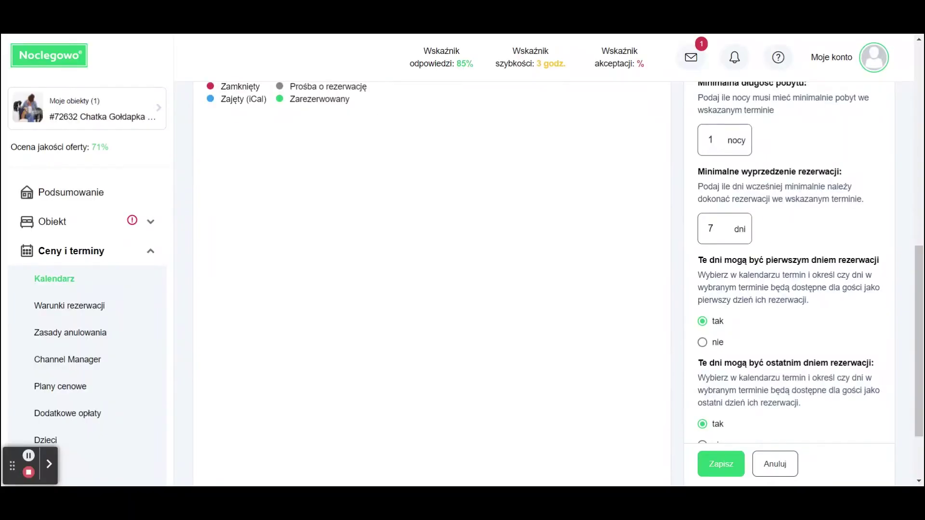
scroll(811, 268, down, 1)
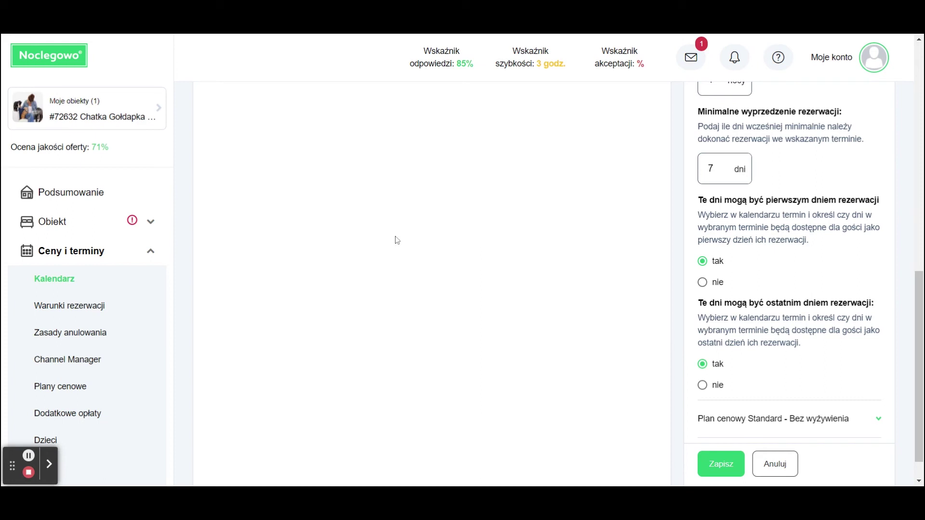
scroll(396, 240, up, 8)
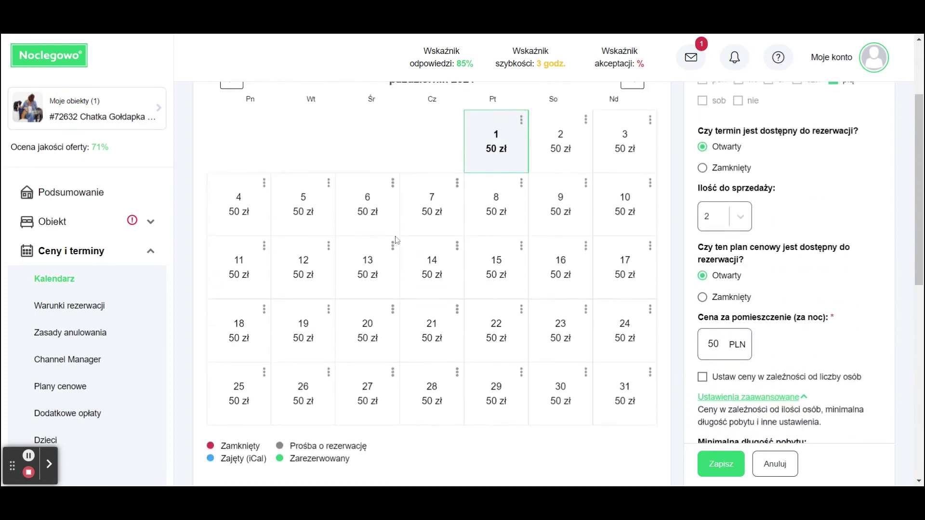
scroll(396, 240, up, 3)
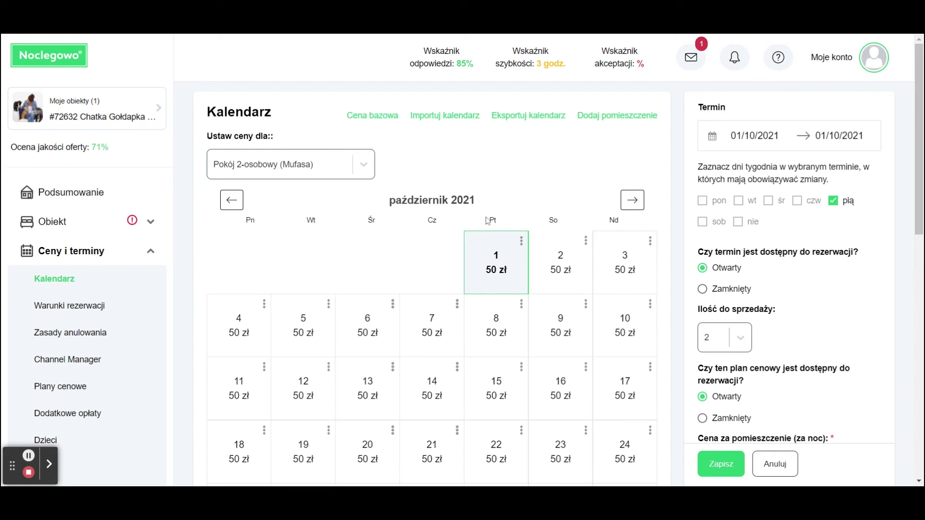
click(496, 262)
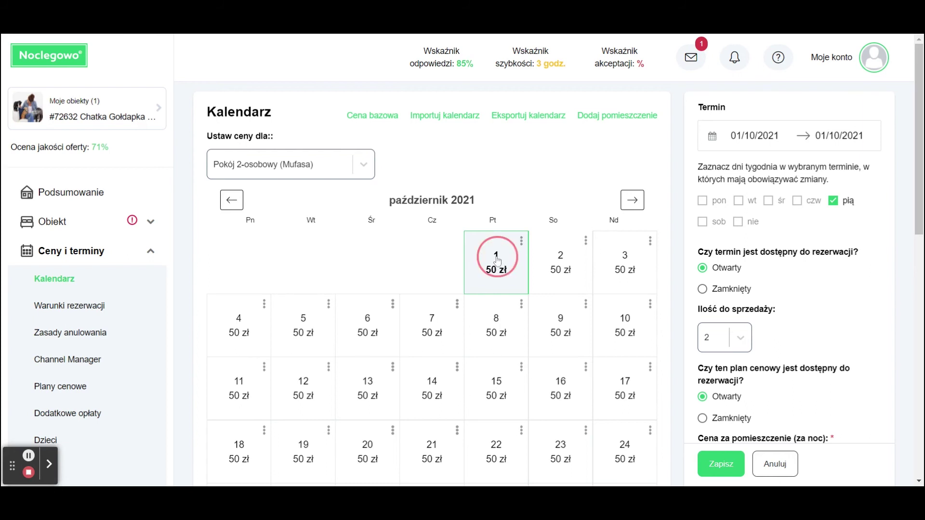
scroll(497, 261, down, 2)
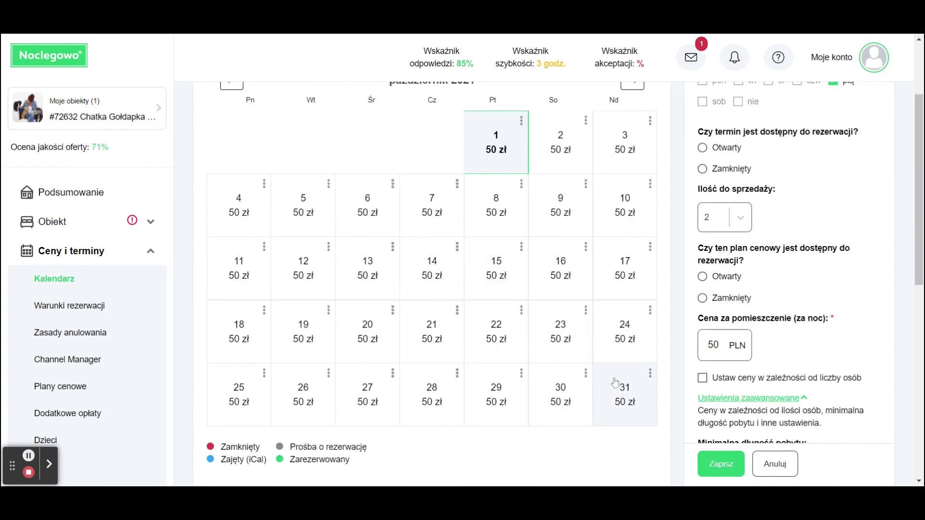
click(618, 396)
- For 1 to 31 October, disallow every weekday except Friday as the first day of a reservation and save
click(504, 155)
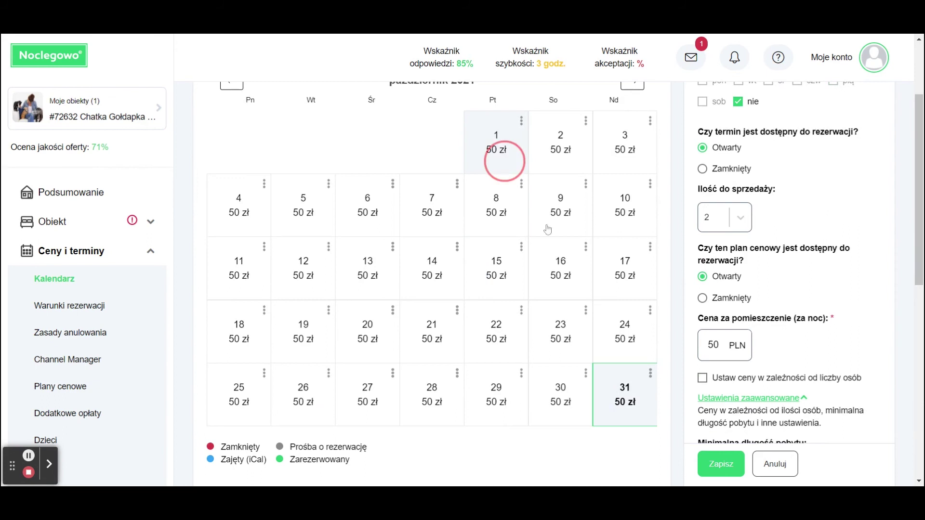
shift+click(622, 400)
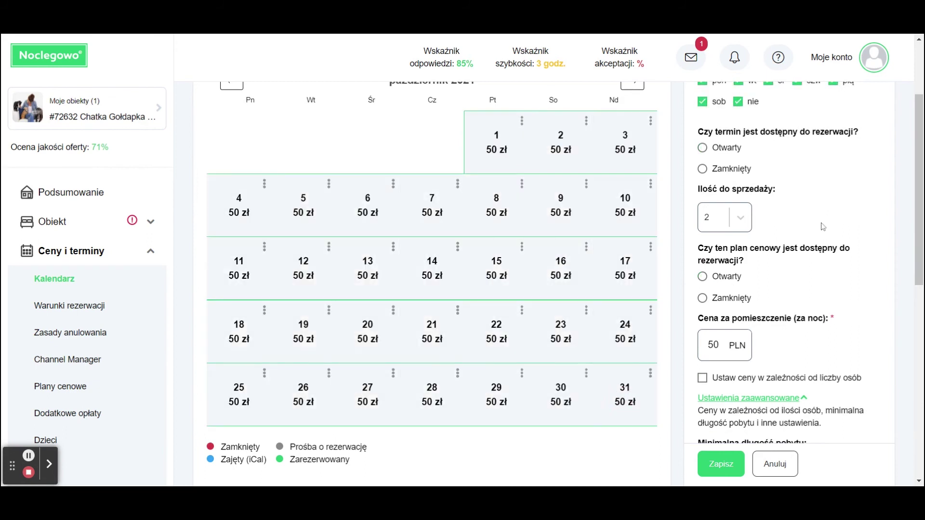
scroll(820, 229, up, 1)
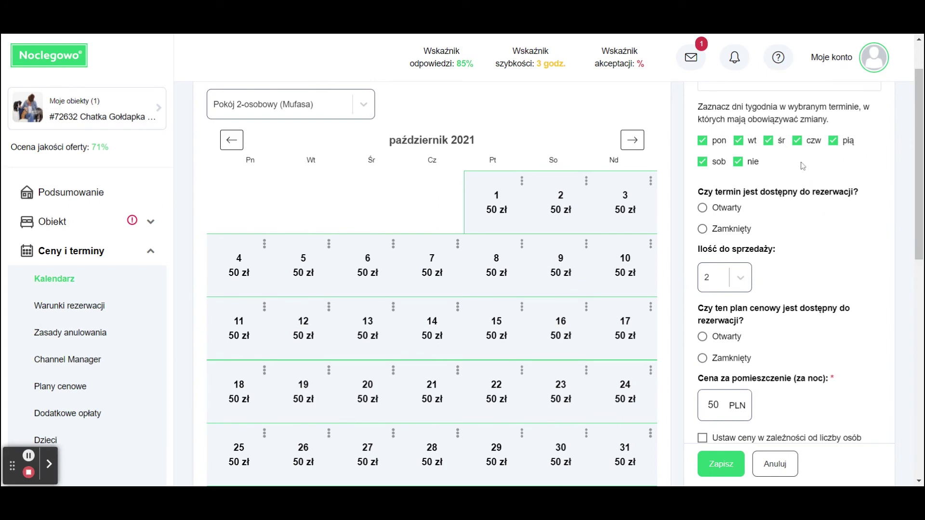
click(834, 142)
scroll(818, 193, down, 10)
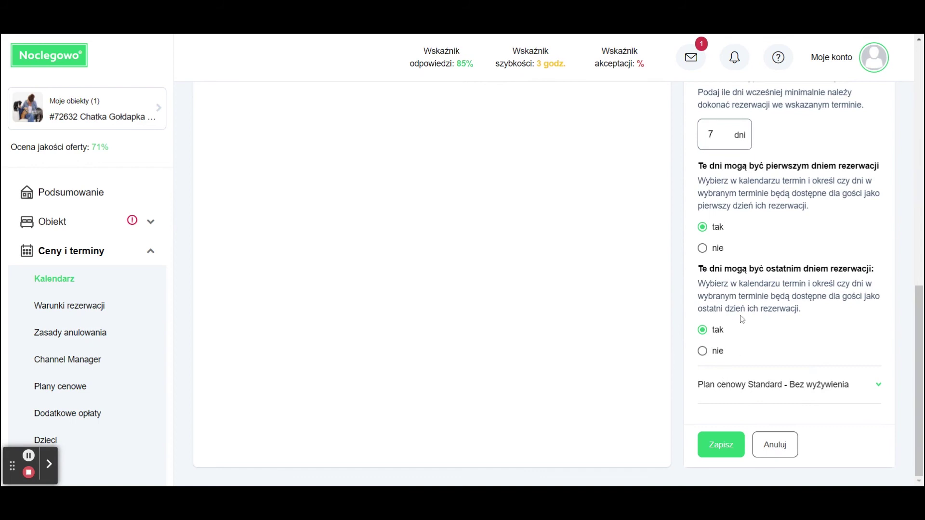
click(702, 248)
click(720, 460)
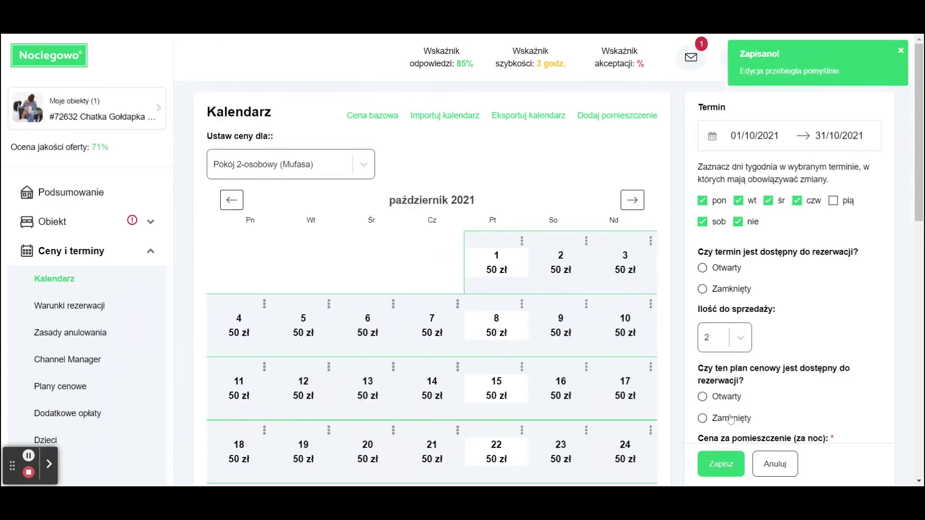
- Include Fridays again, exclude Sundays, disallow the remaining October days as the last day of a reservation, and save
click(833, 201)
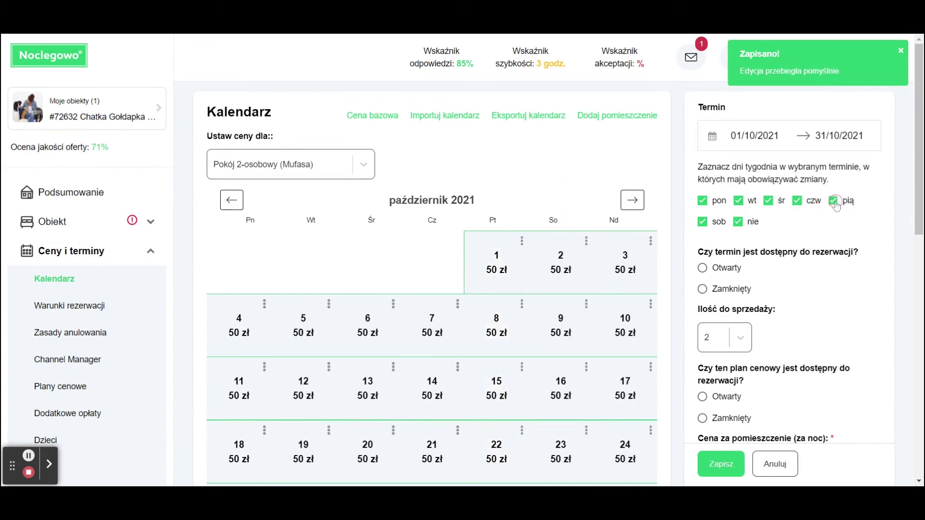
click(738, 222)
scroll(793, 232, down, 1)
scroll(793, 232, down, 10)
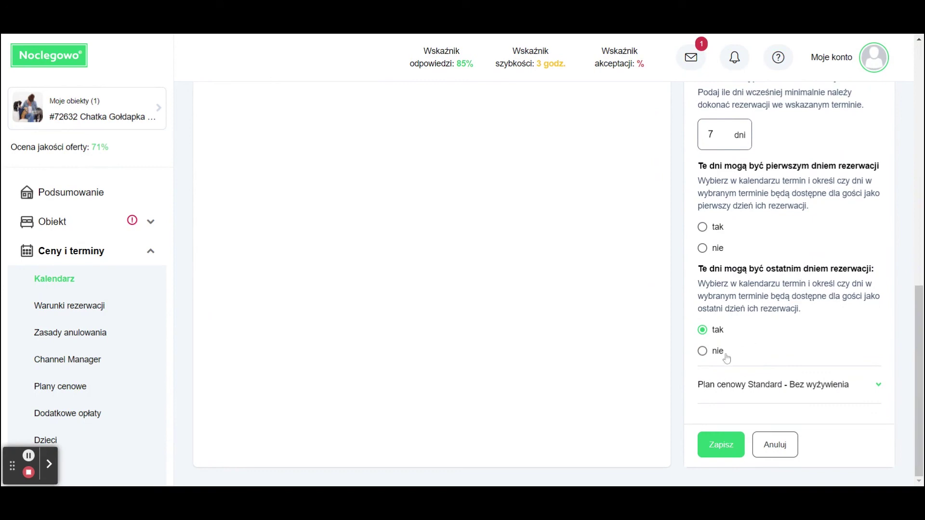
click(702, 351)
click(711, 455)
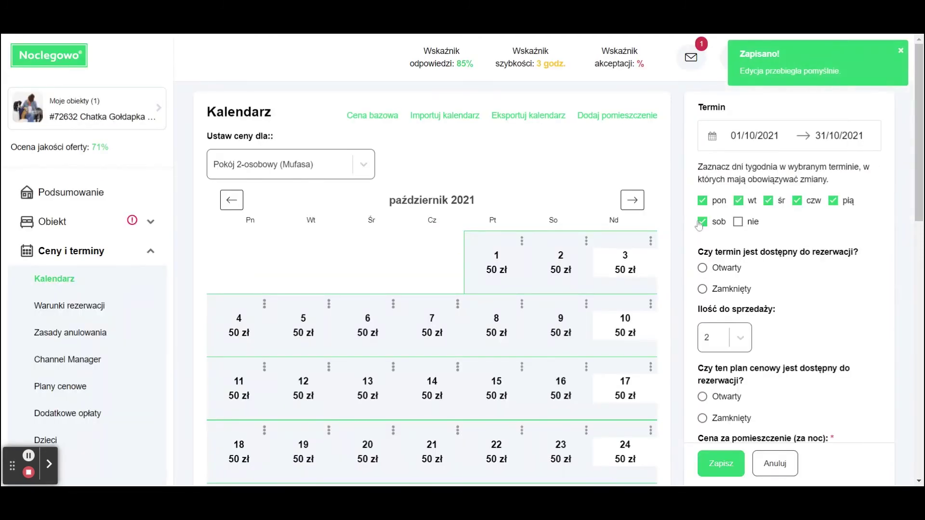
scroll(689, 221, down, 1)
scroll(545, 255, down, 1)
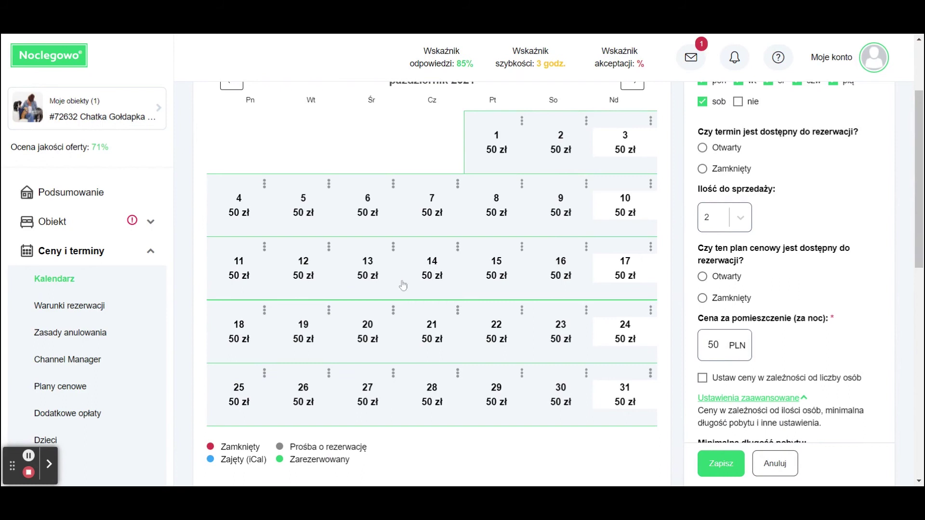
click(30, 475)
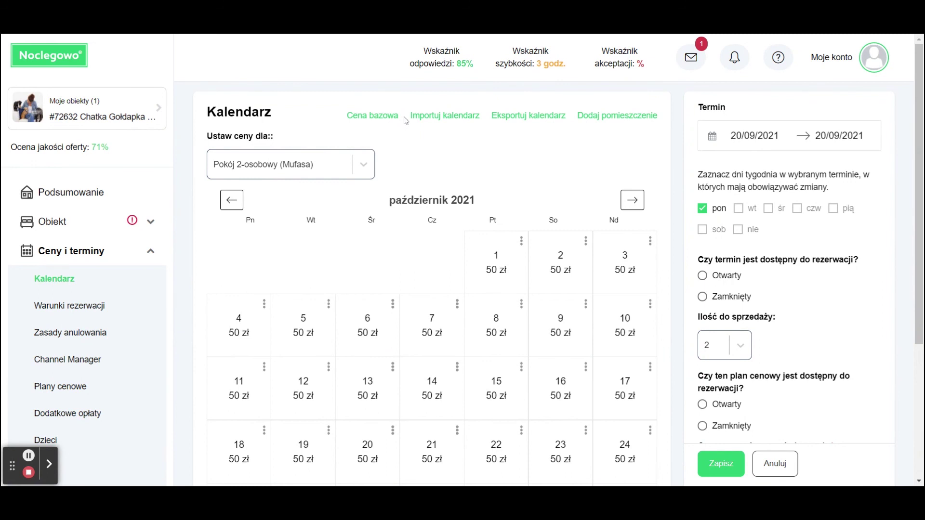
- Examine the base price, iCal calendar import and calendar export options, and the list of rooms in the calendar
click(384, 118)
click(450, 118)
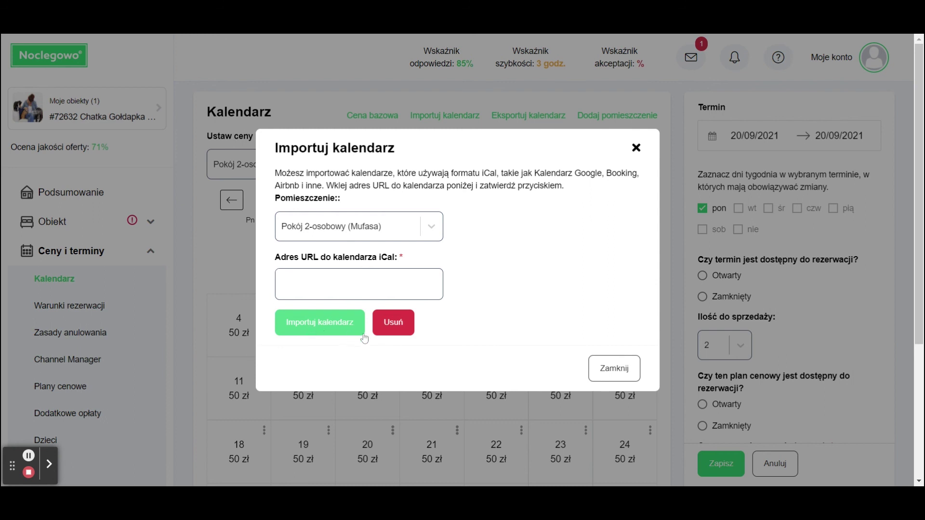
click(615, 373)
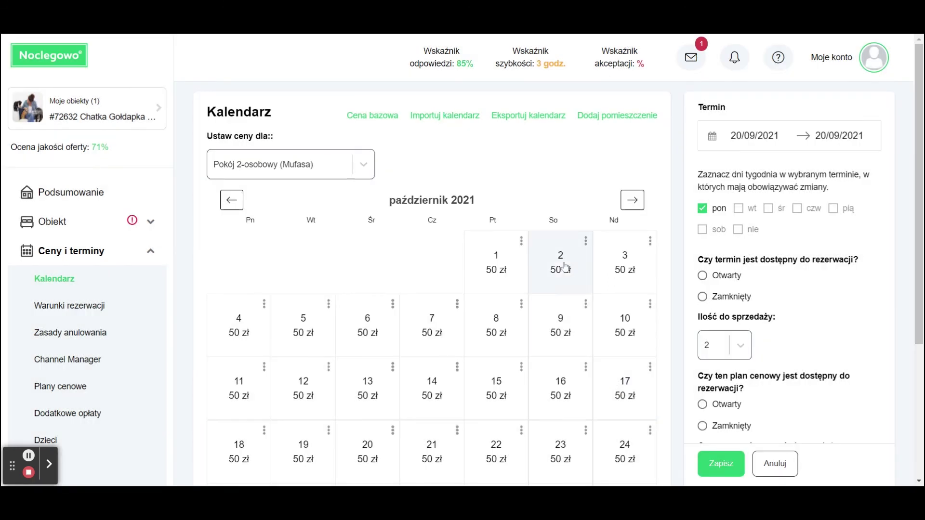
click(535, 119)
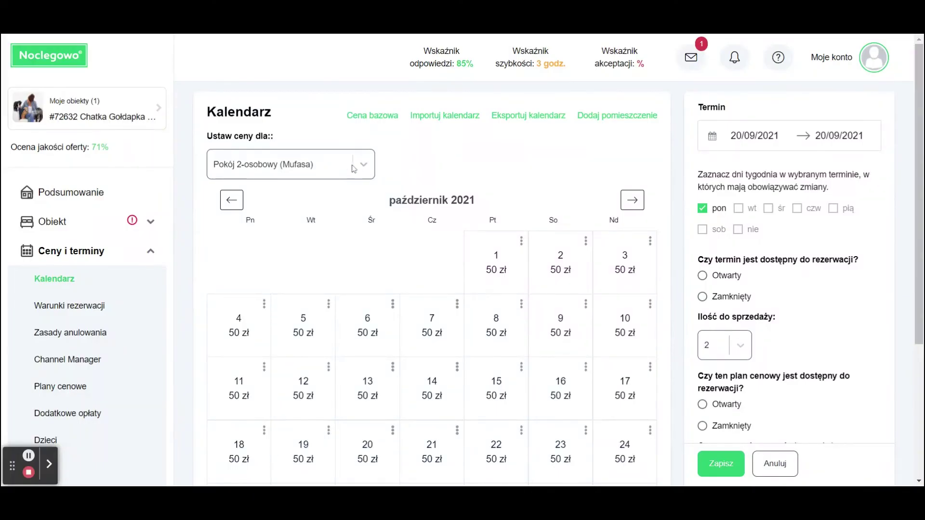
click(362, 163)
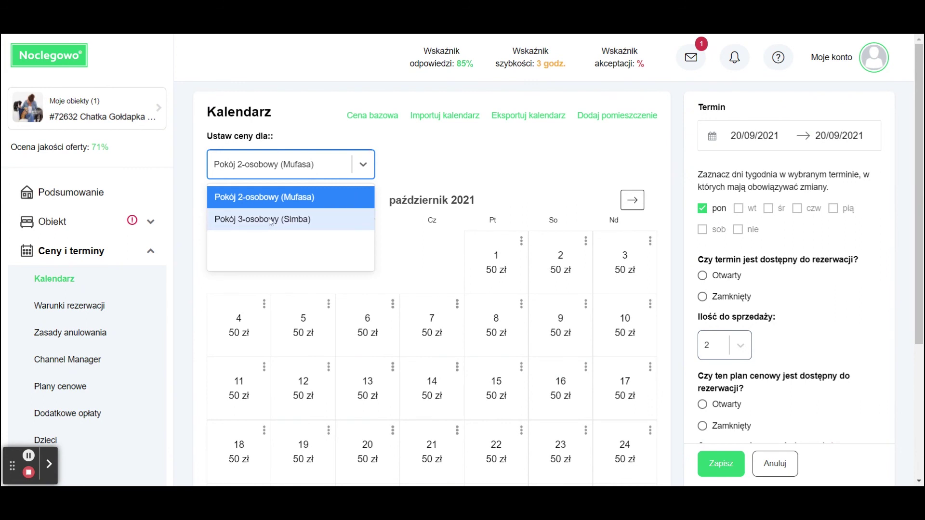
click(475, 141)
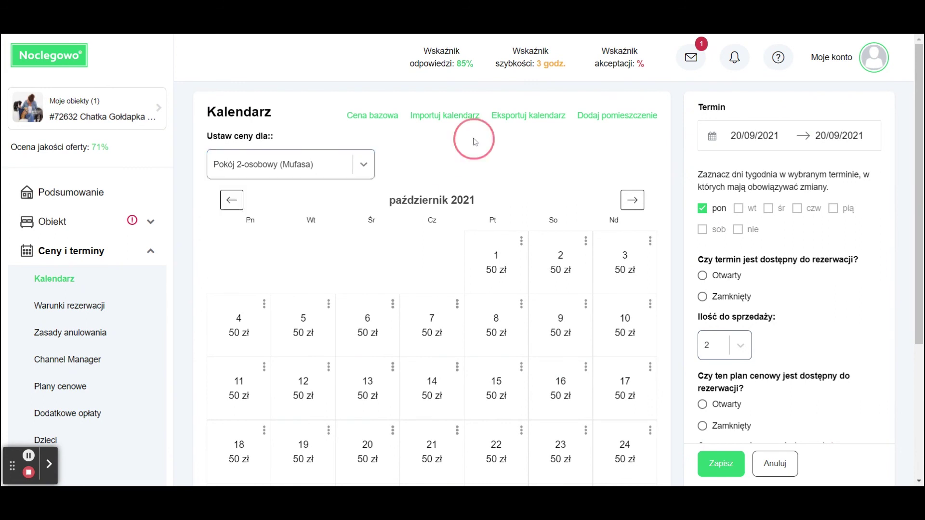